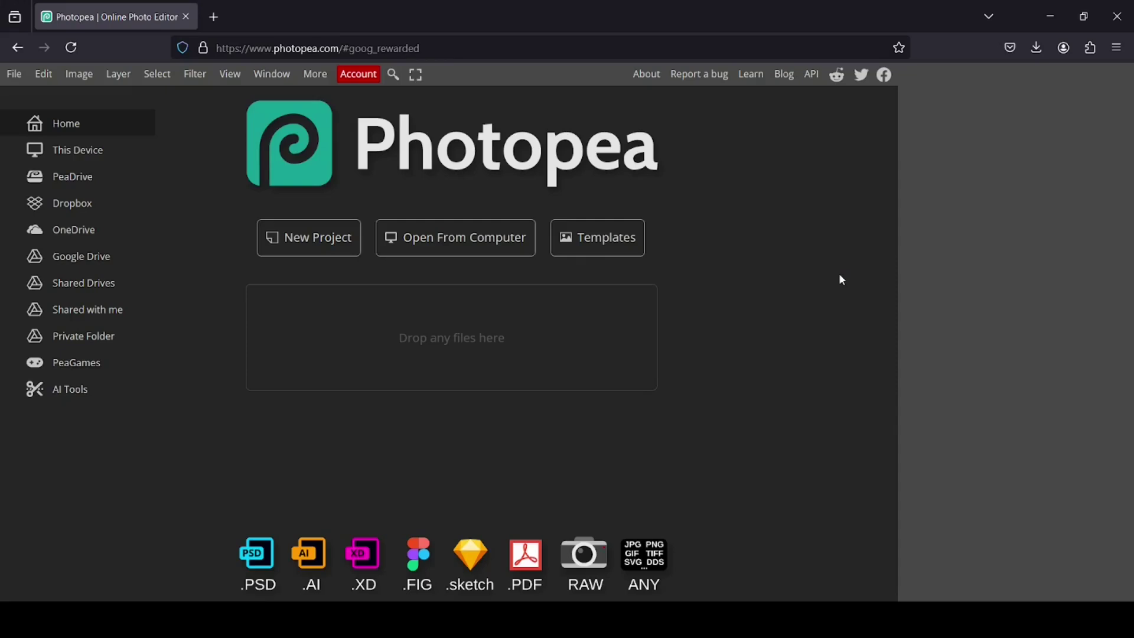
# Create a new 1920×1080 document from the FB Event Image preset.
pyautogui.click(14, 78)
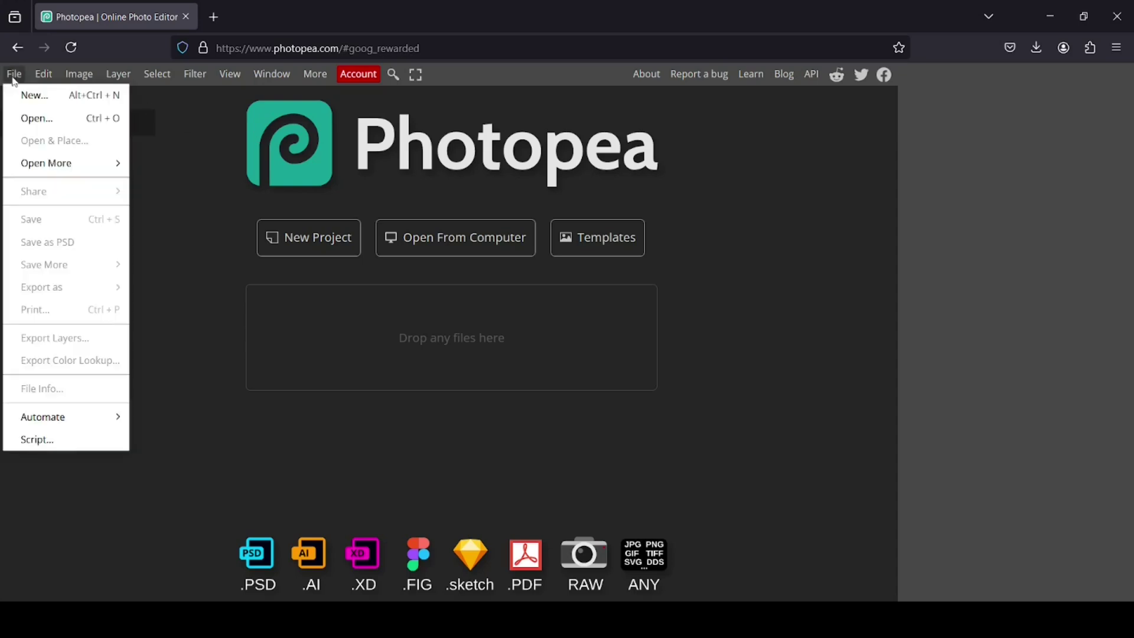
pyautogui.click(38, 98)
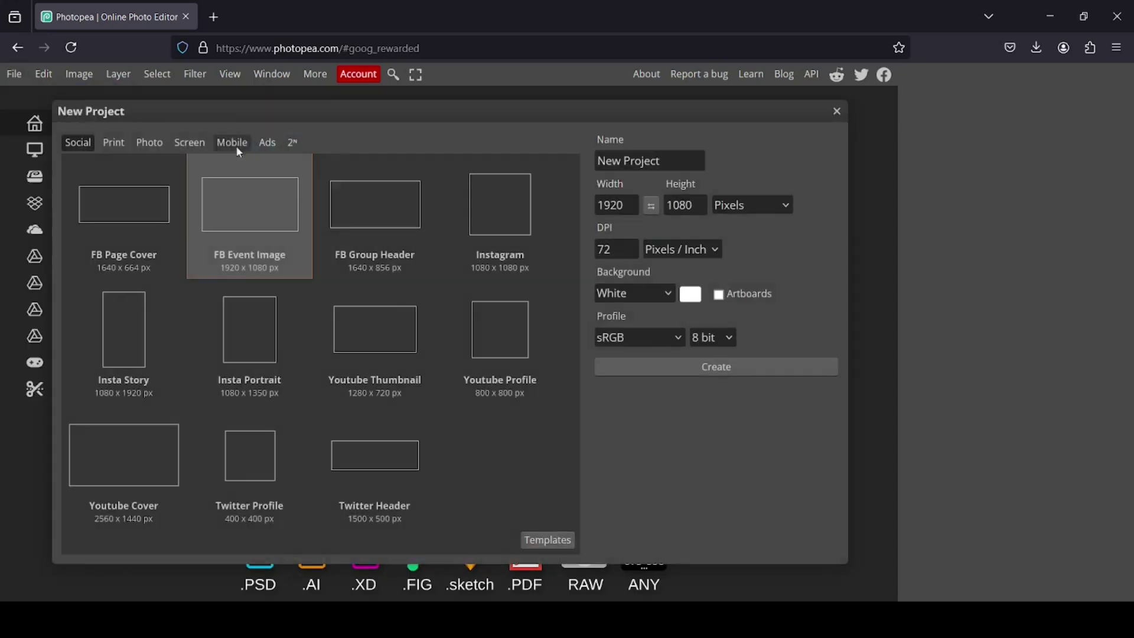
pyautogui.doubleClick(259, 217)
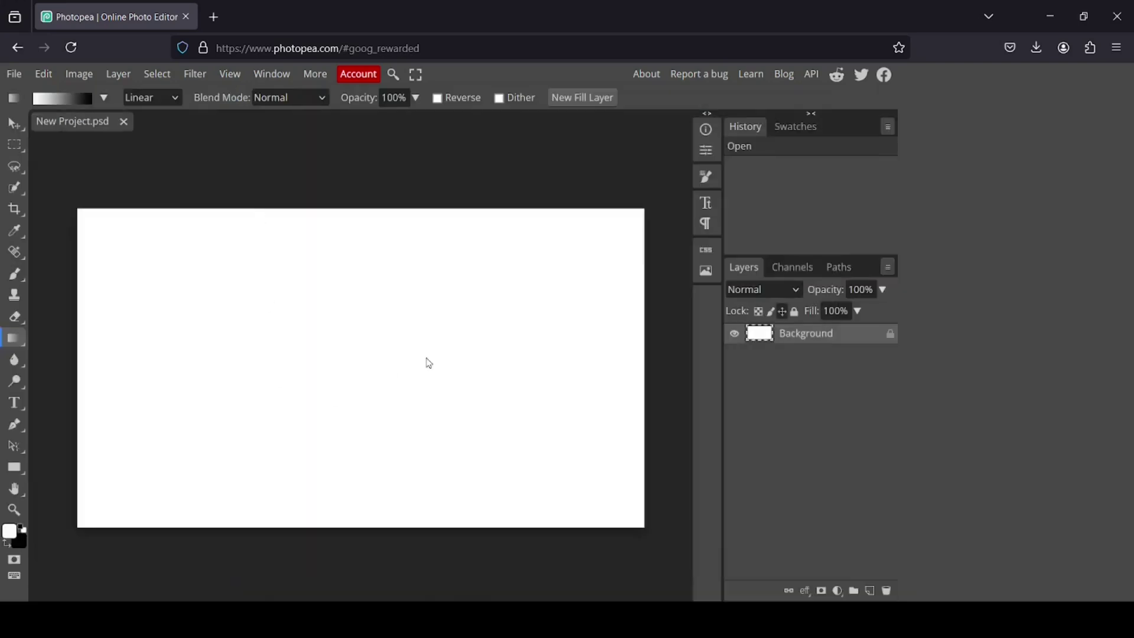
# Make black the foreground colour and fill the whole canvas black with the Paint Bucket.
pyautogui.click(23, 531)
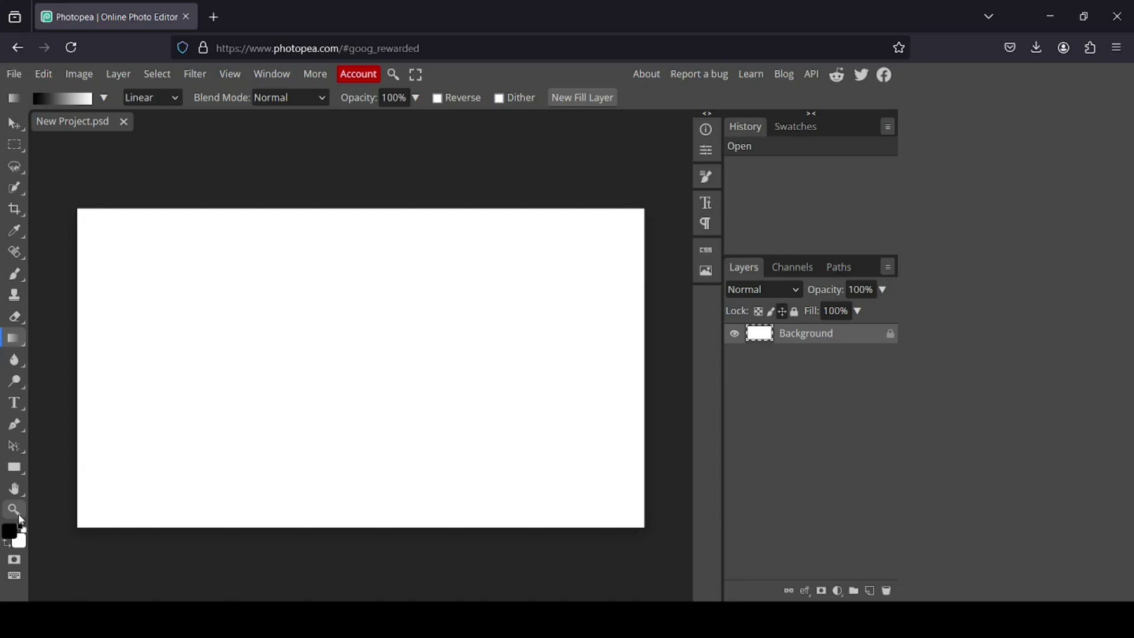
pyautogui.rightClick(12, 349)
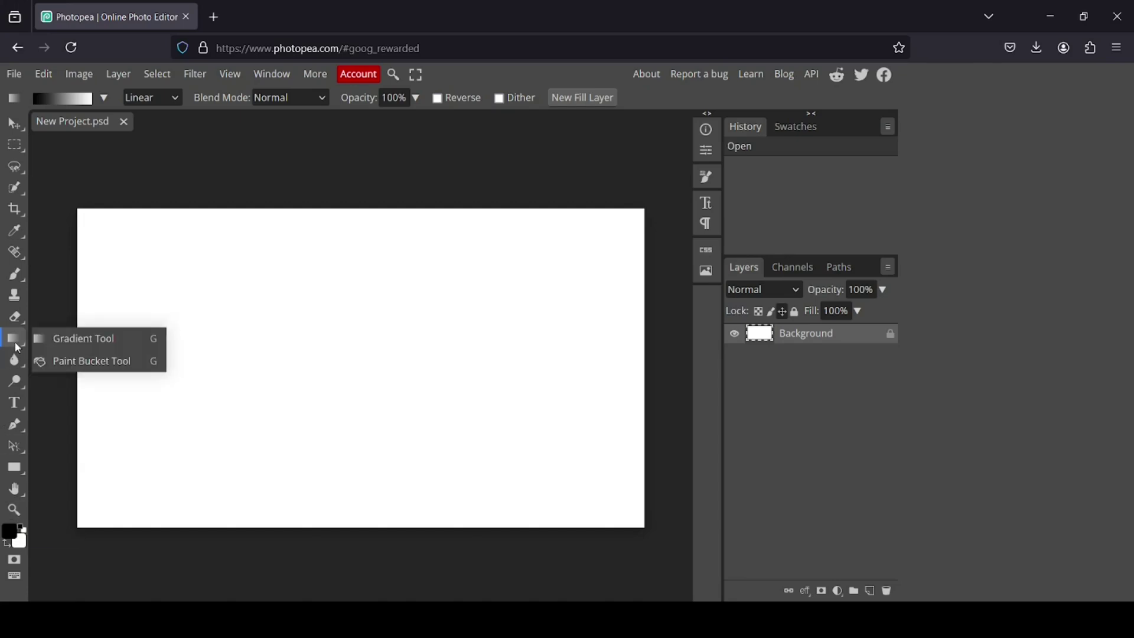
pyautogui.click(83, 363)
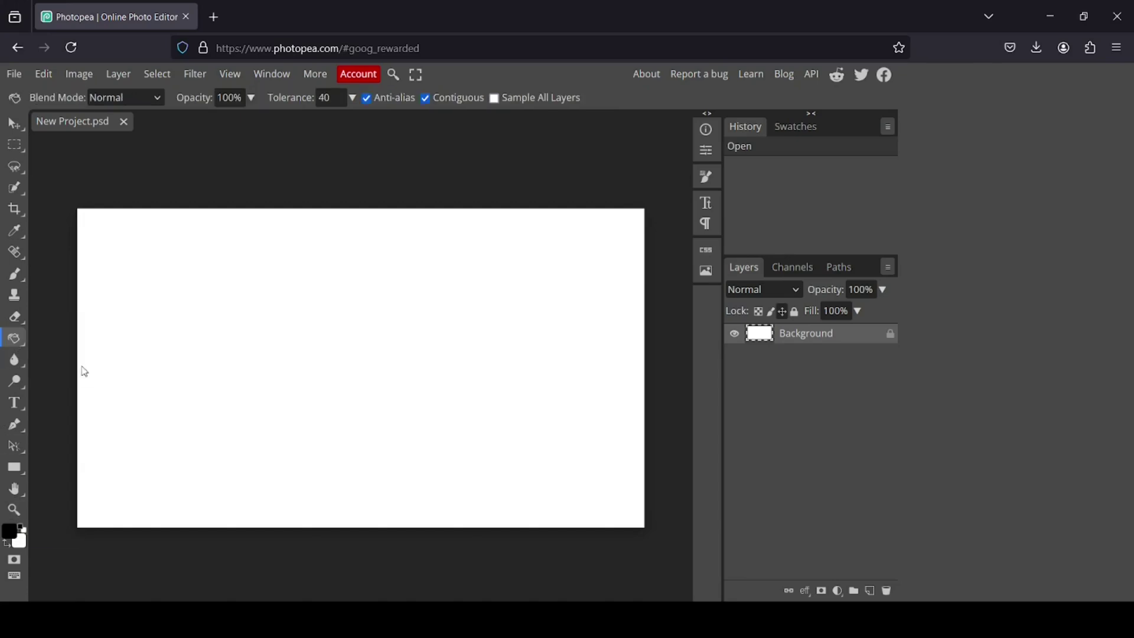
pyautogui.click(315, 339)
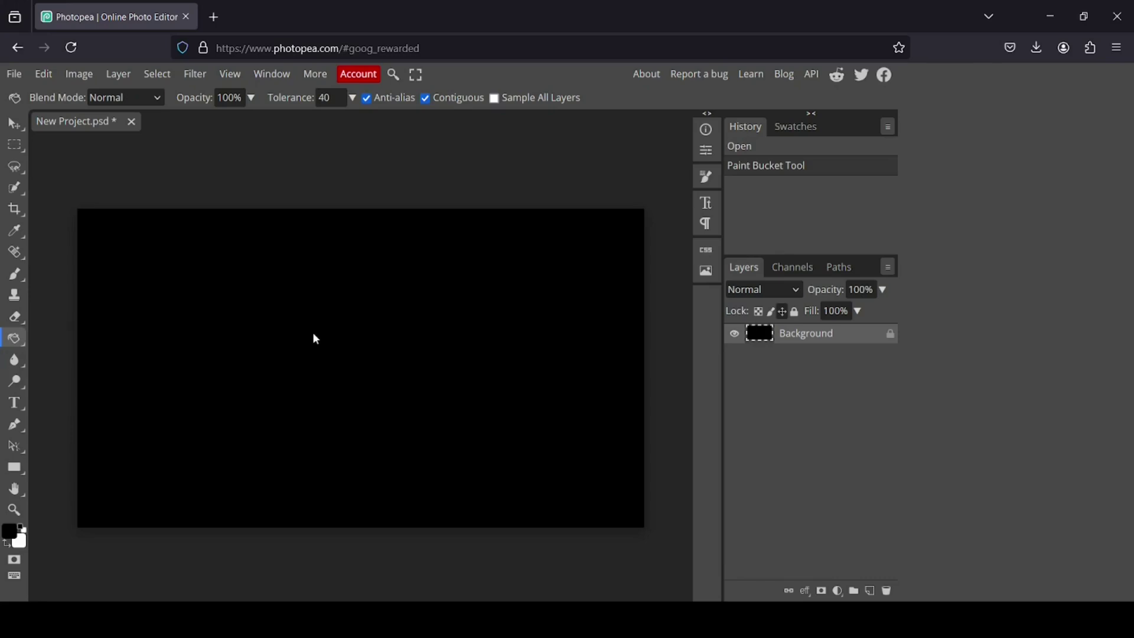
# Add white 'GRADIENT' text and move it to the centre of the black canvas.
pyautogui.press('x')
pyautogui.click(20, 402)
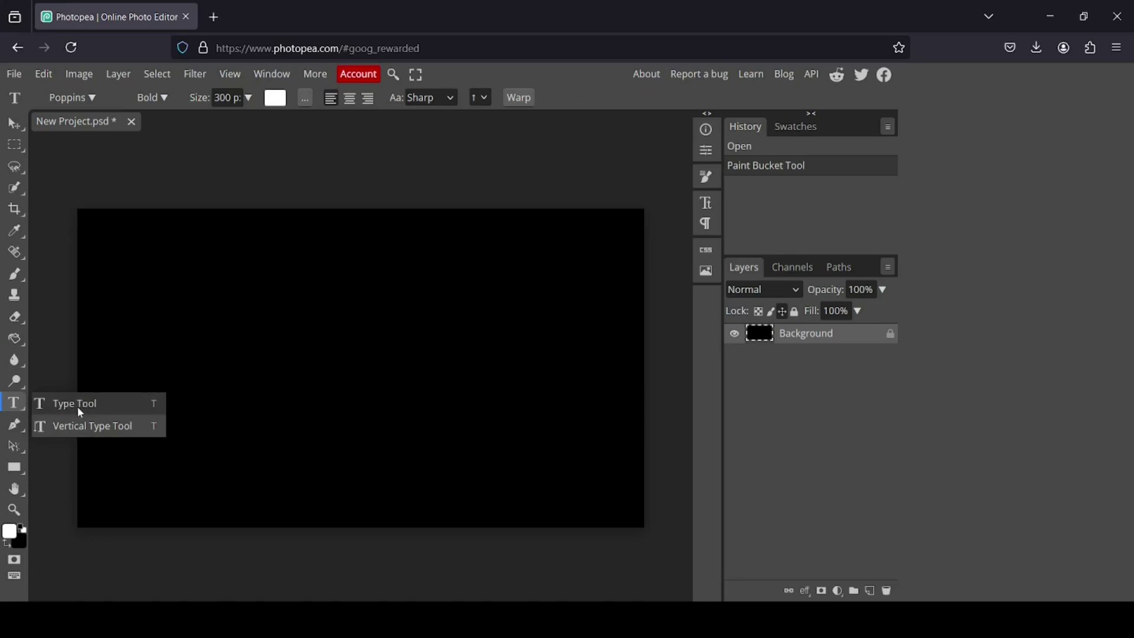
pyautogui.click(93, 410)
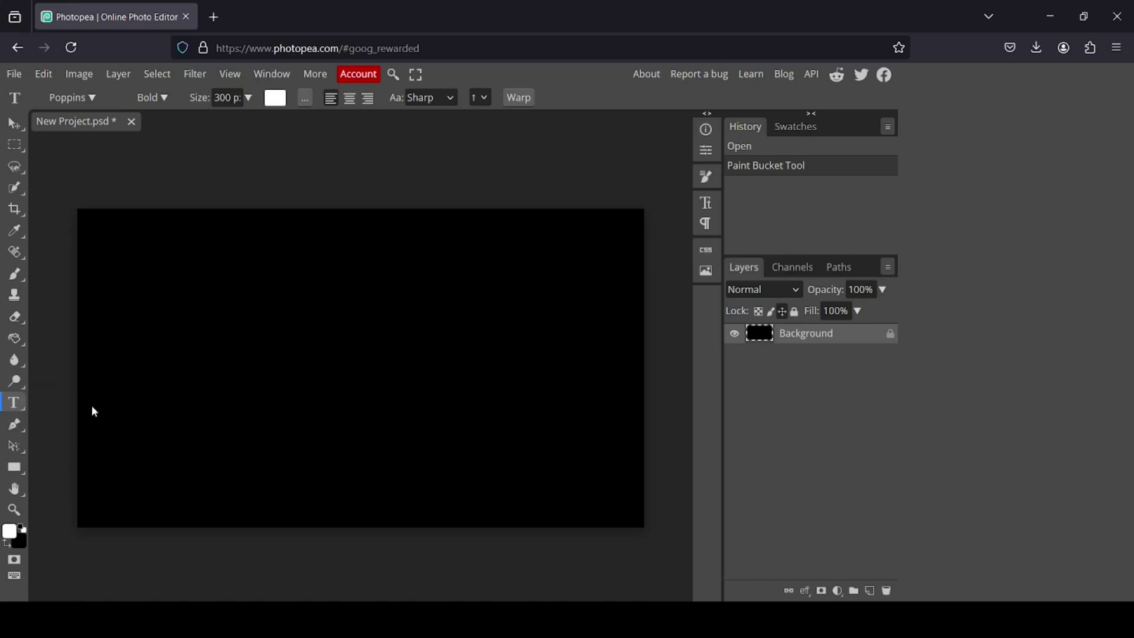
pyautogui.click(131, 299)
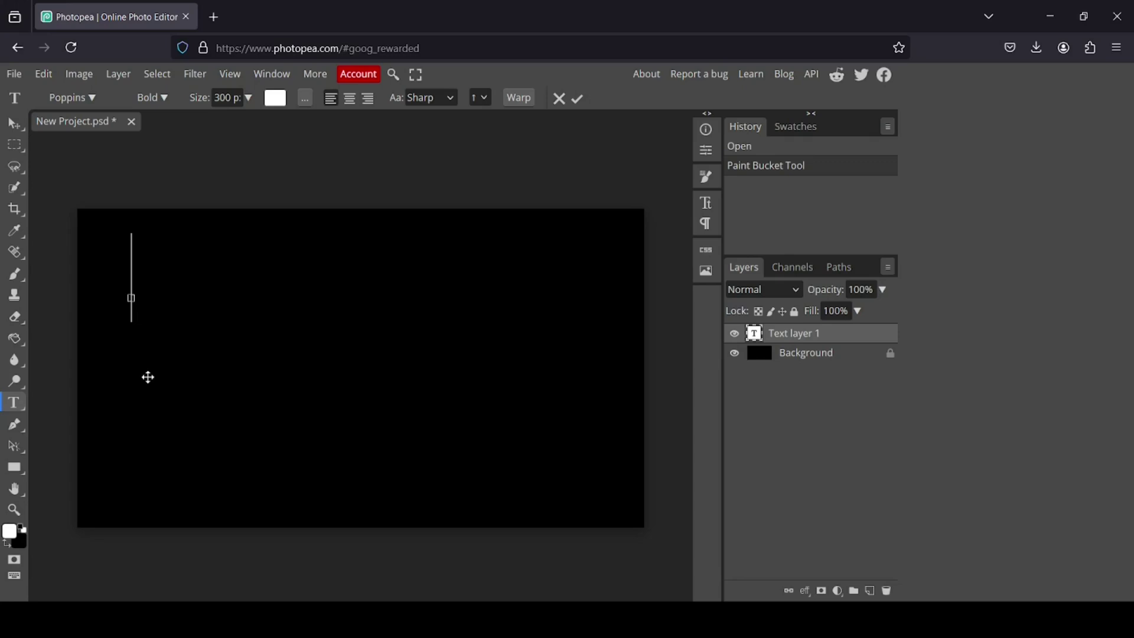
pyautogui.write('GRADIENT')
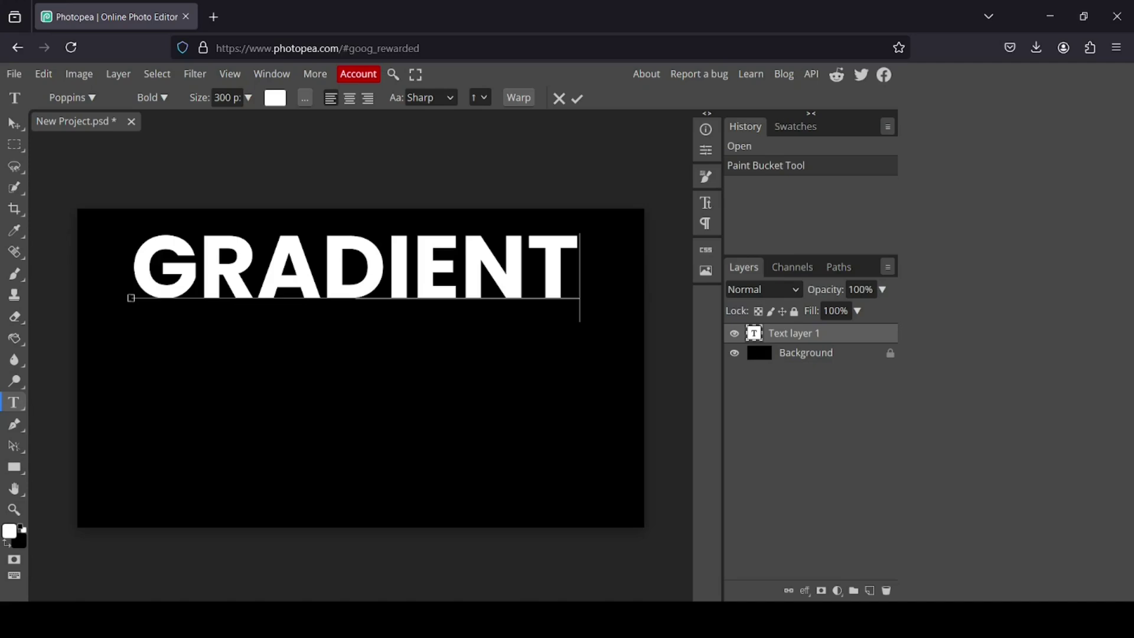
pyautogui.click(13, 124)
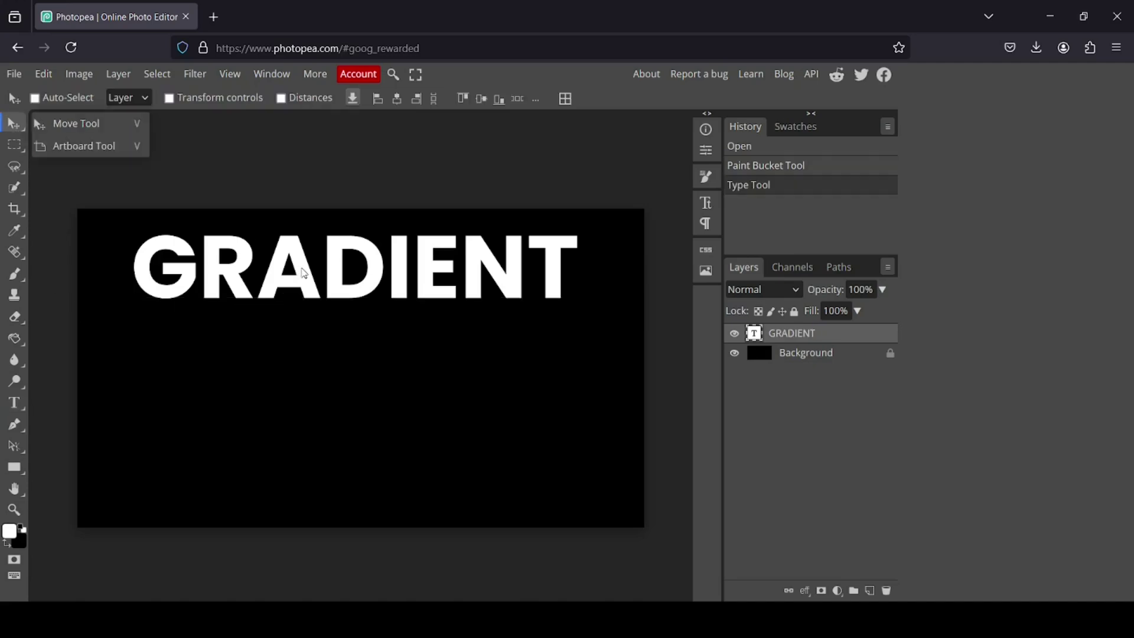
pyautogui.moveTo(304, 273); pyautogui.dragTo(309, 375)
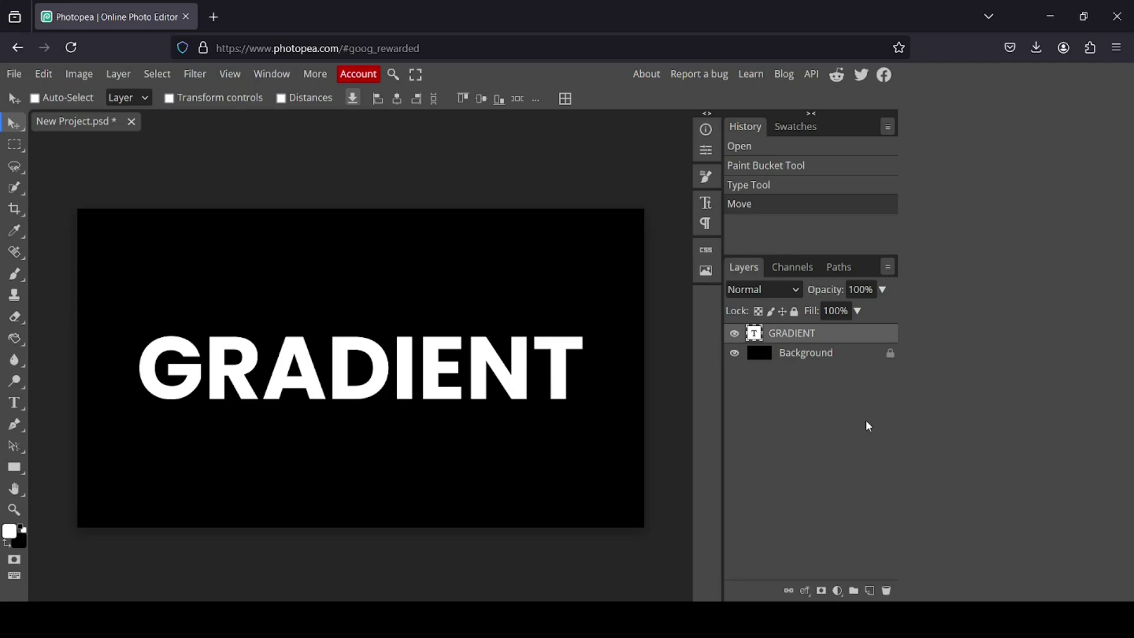
# Add a Gradient Overlay style to the text and set its angle to 0°.
pyautogui.click(804, 592)
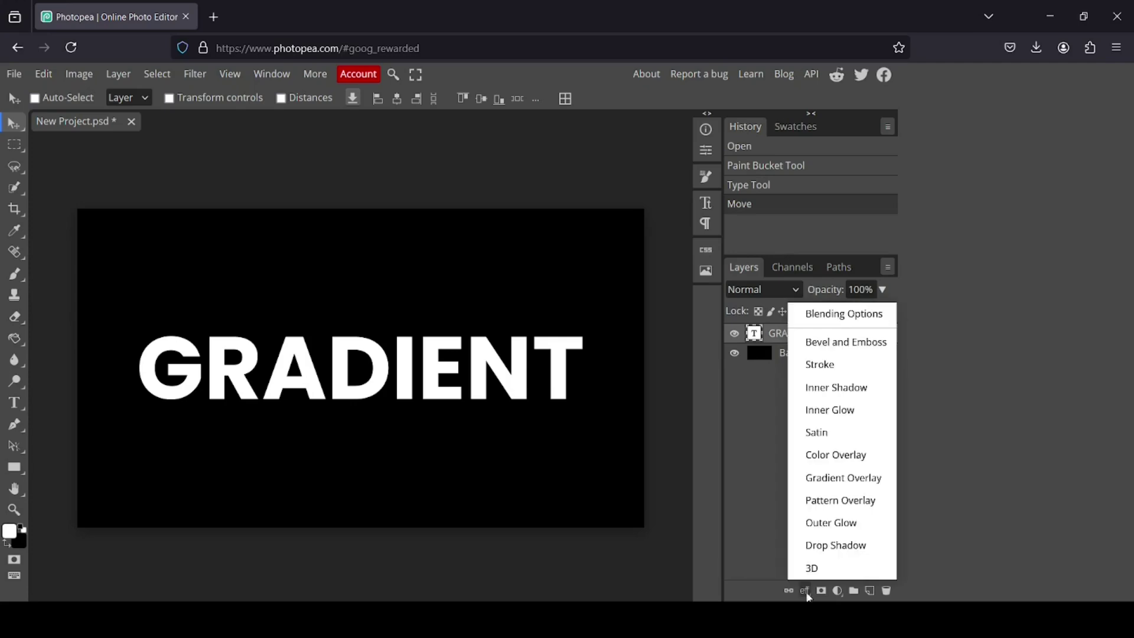
pyautogui.click(850, 483)
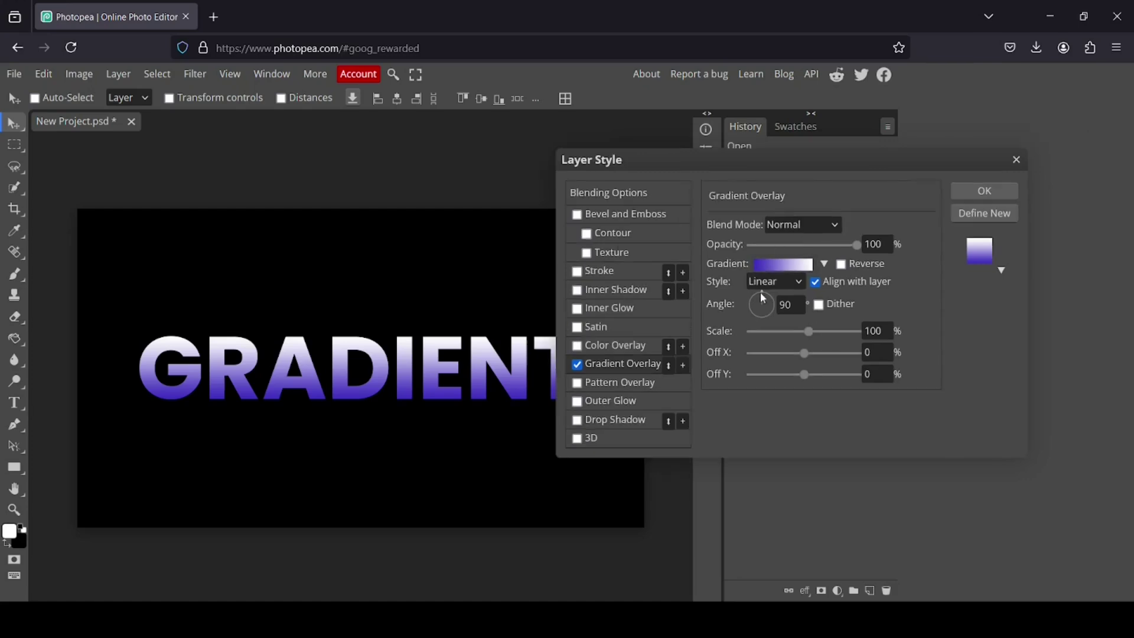
pyautogui.moveTo(762, 296); pyautogui.dragTo(776, 308)
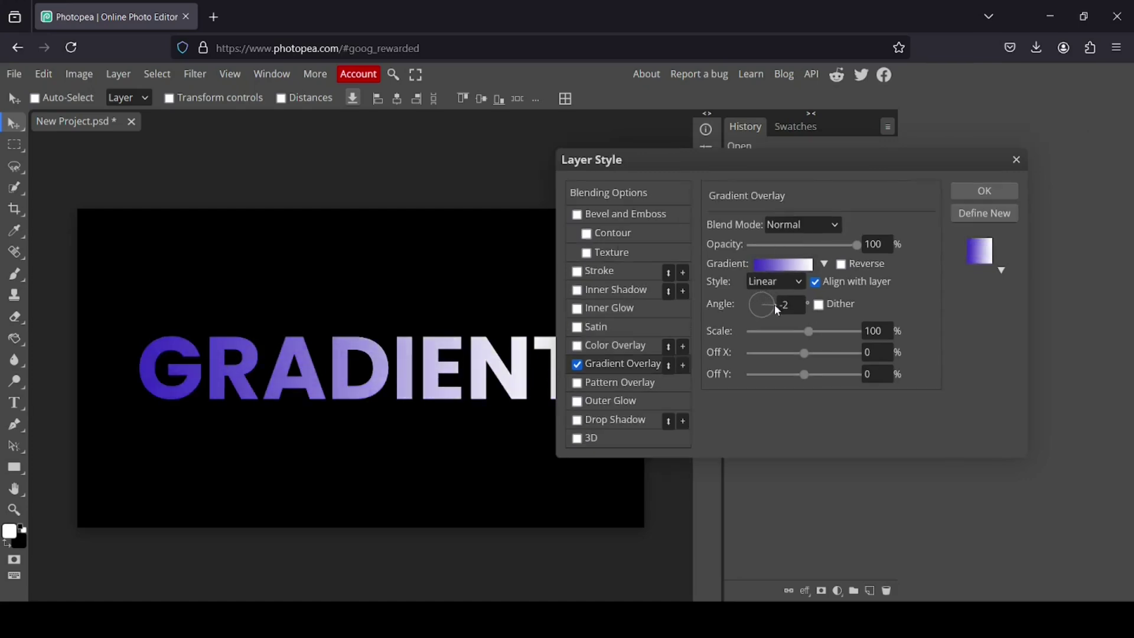
pyautogui.click(780, 304)
pyautogui.write('0')
# Try switching the left gradient stop between background and foreground colour sources.
pyautogui.click(785, 265)
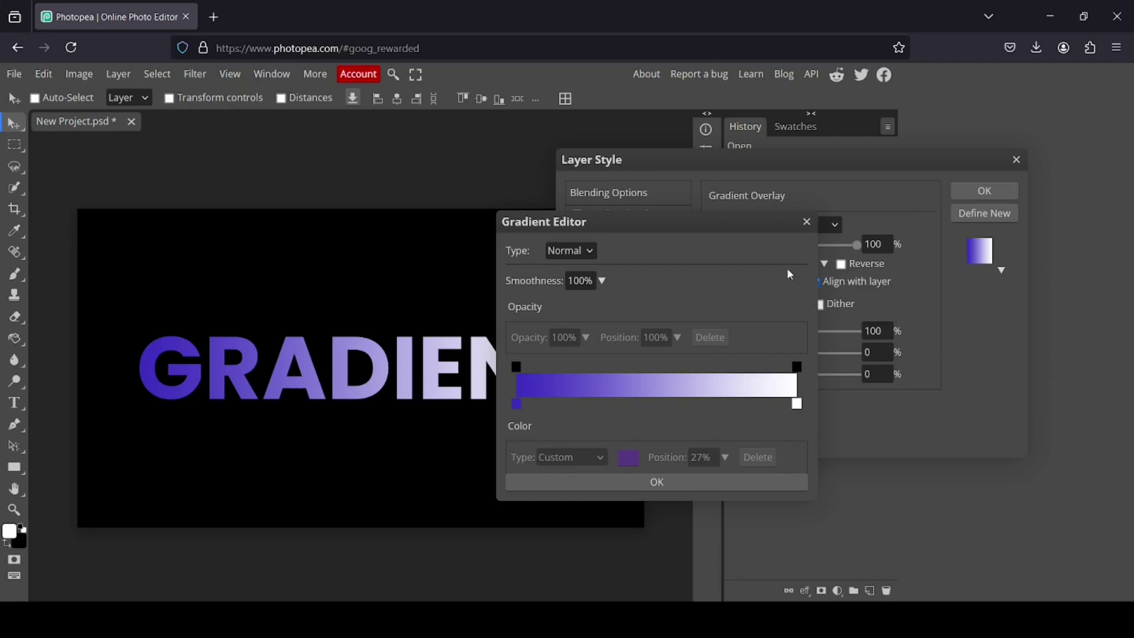
pyautogui.moveTo(673, 222); pyautogui.dragTo(768, 157)
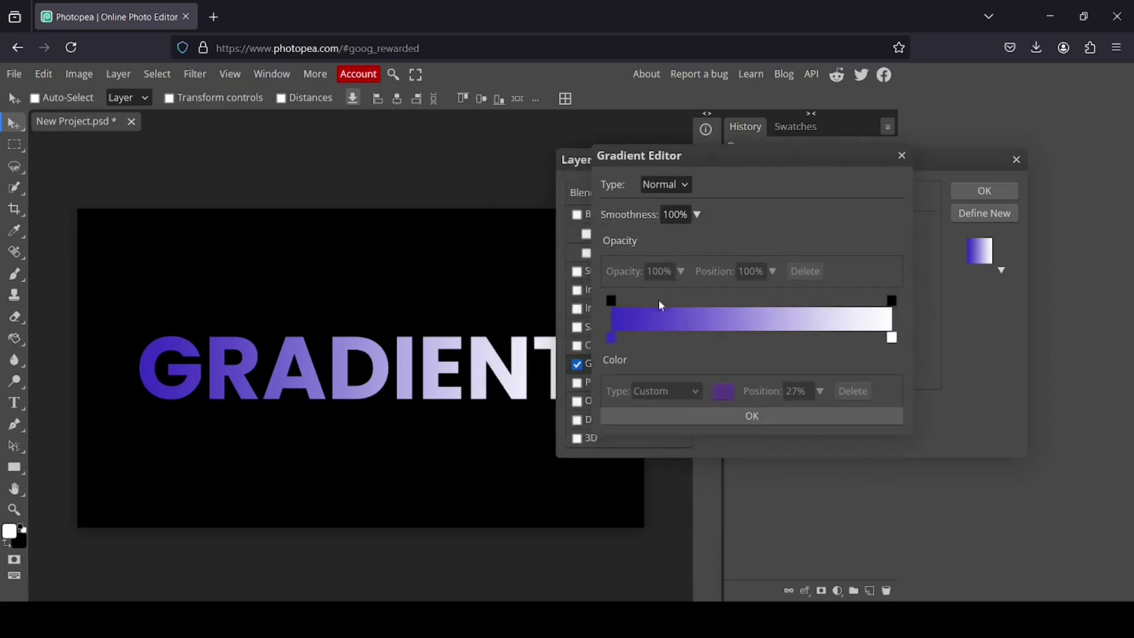
pyautogui.click(613, 340)
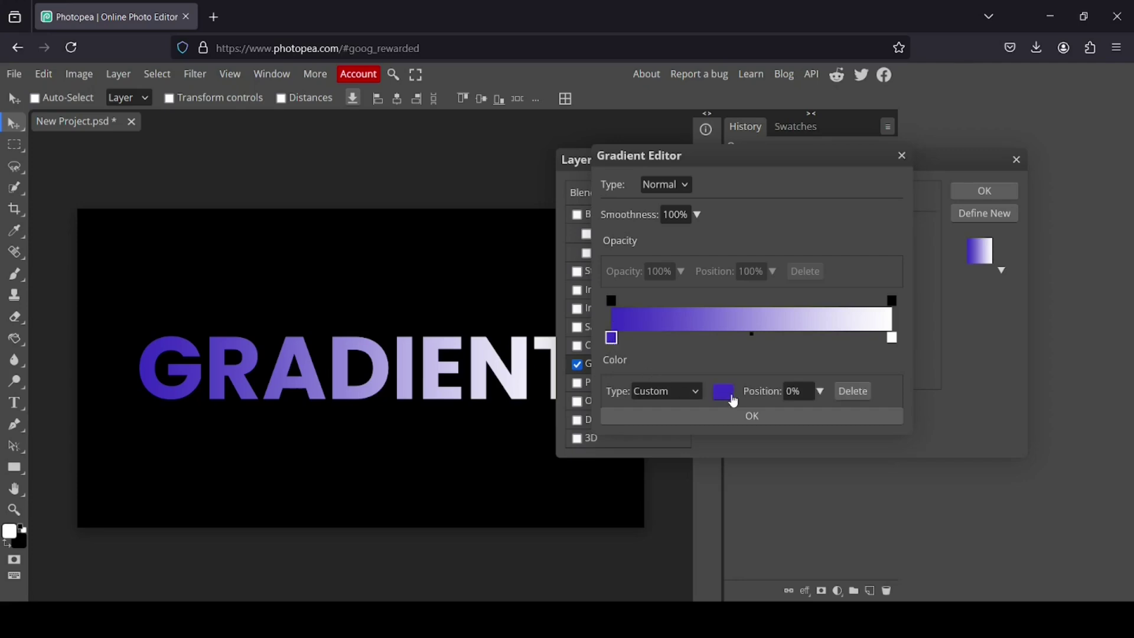
pyautogui.click(673, 392)
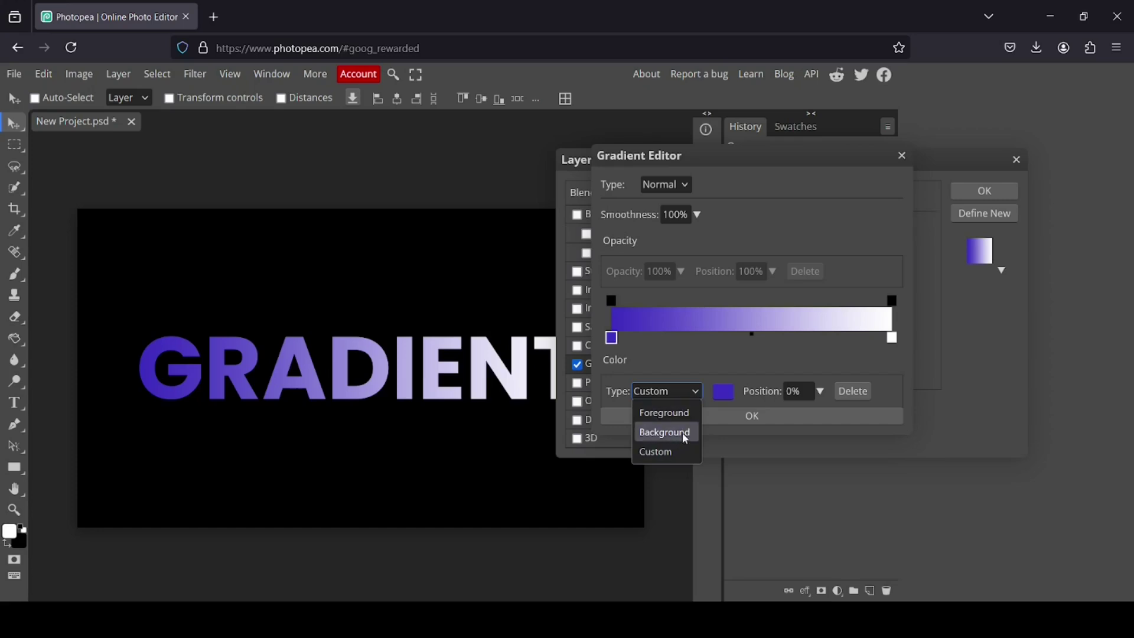
pyautogui.click(665, 432)
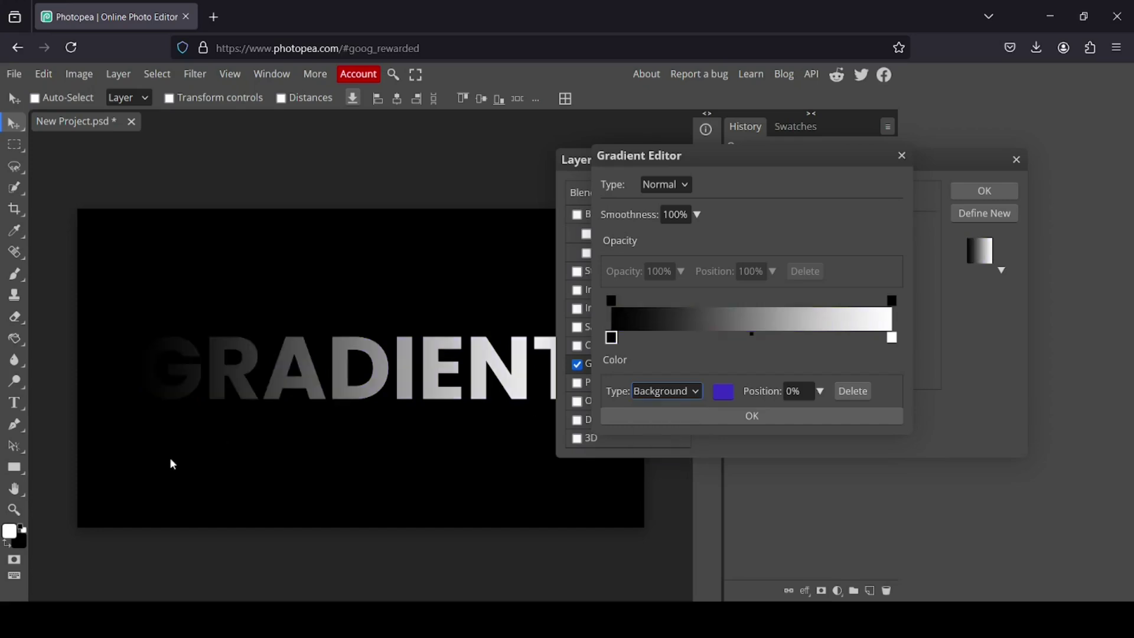
pyautogui.click(665, 391)
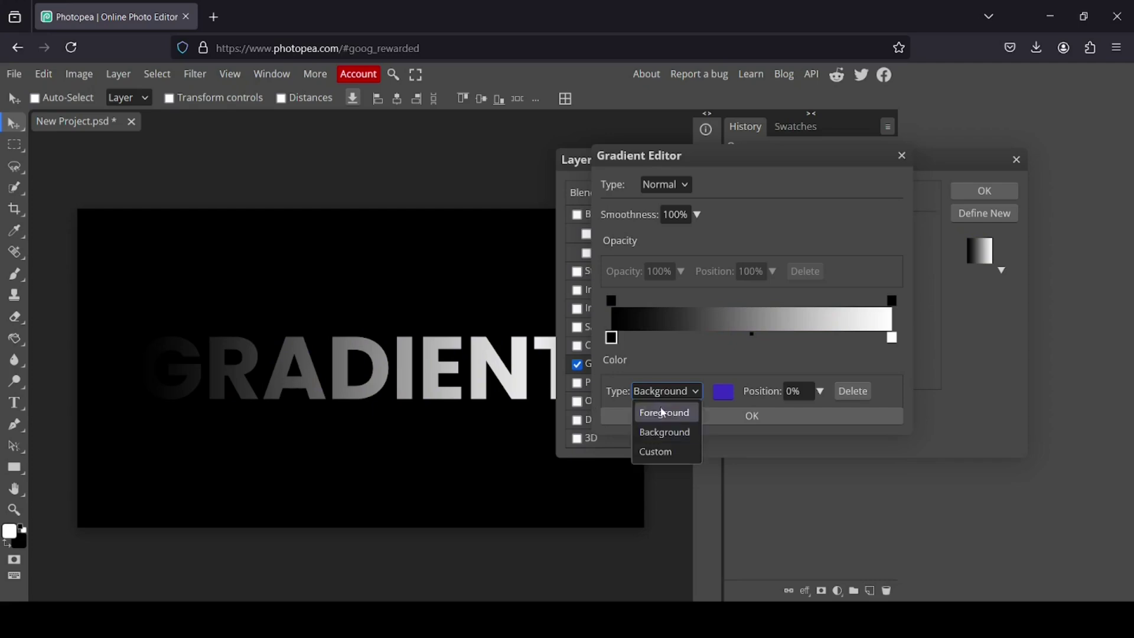
pyautogui.click(661, 408)
pyautogui.click(662, 414)
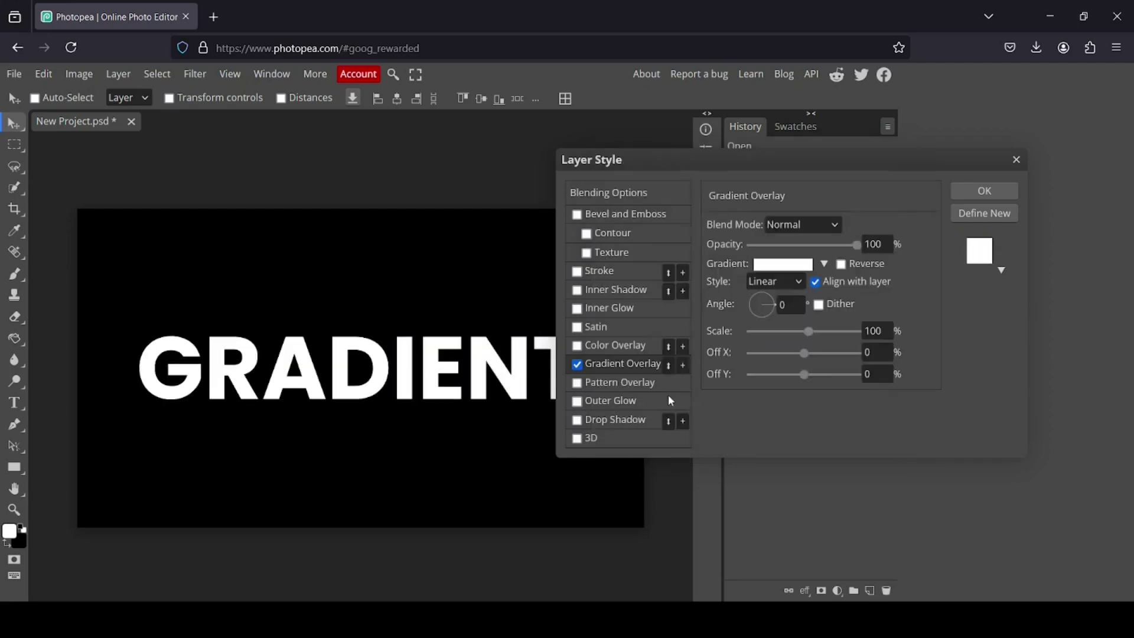
# Set the gradient's left colour stop to purple.
pyautogui.click(783, 263)
pyautogui.click(611, 340)
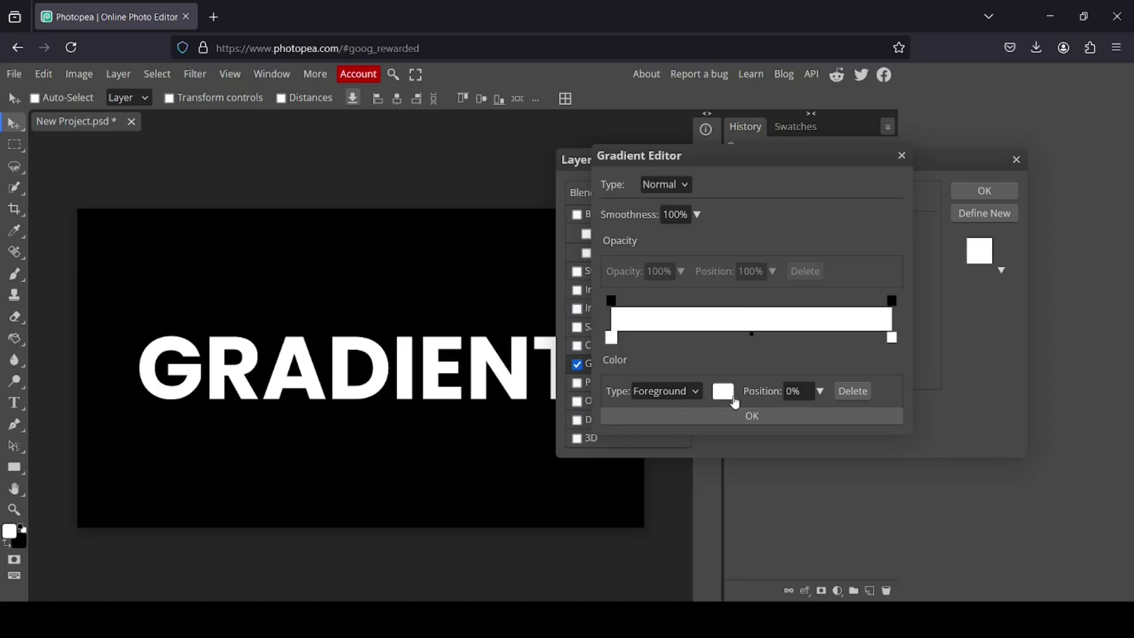
pyautogui.click(731, 395)
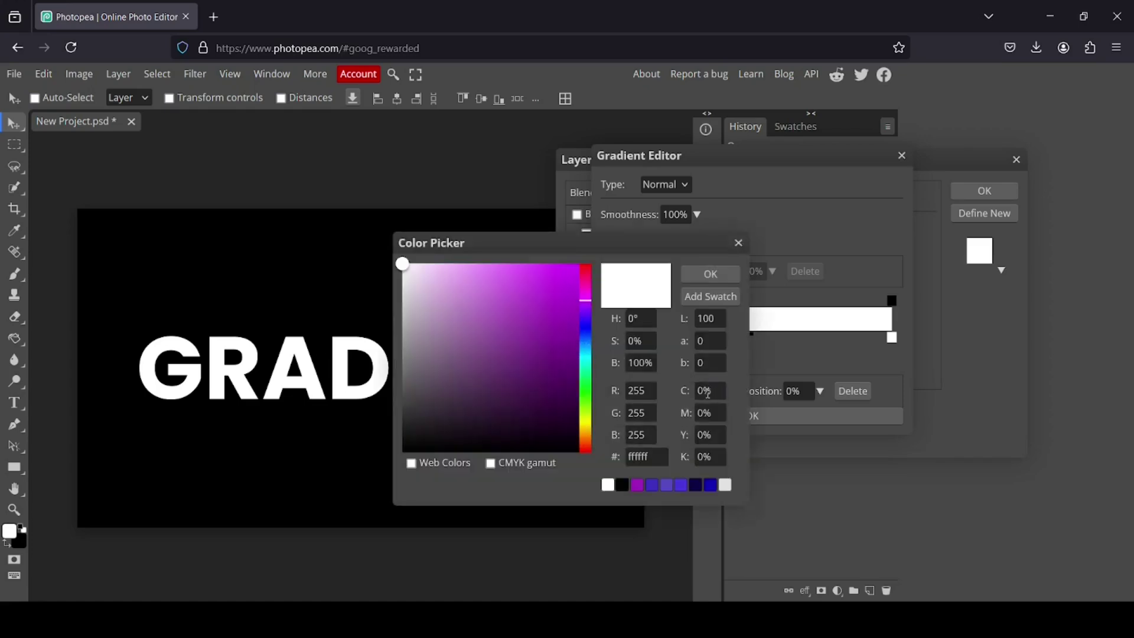
pyautogui.click(738, 241)
pyautogui.click(691, 403)
pyautogui.click(721, 391)
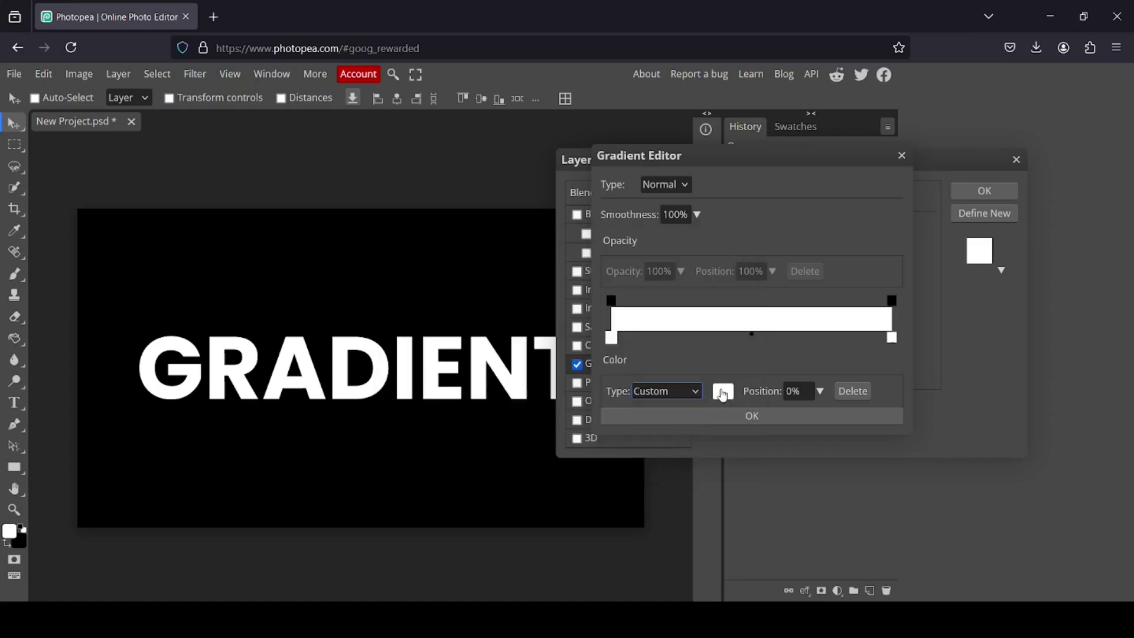
pyautogui.click(721, 391)
pyautogui.moveTo(534, 300); pyautogui.dragTo(553, 301)
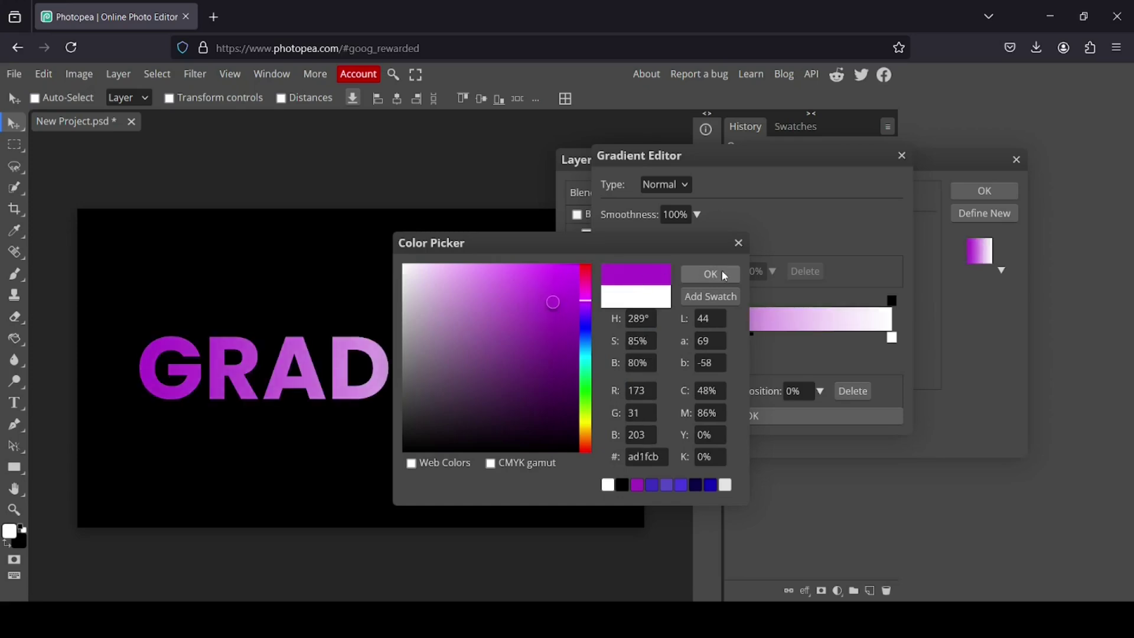
pyautogui.click(722, 274)
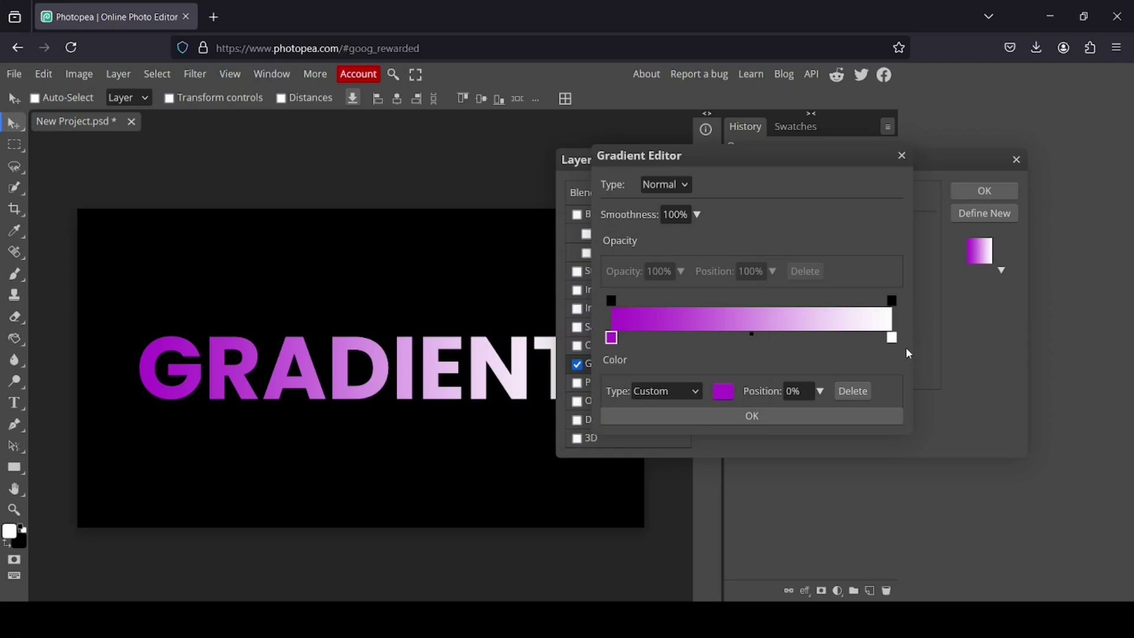
# Set the gradient's right colour stop to a fully saturated orange.
pyautogui.click(892, 339)
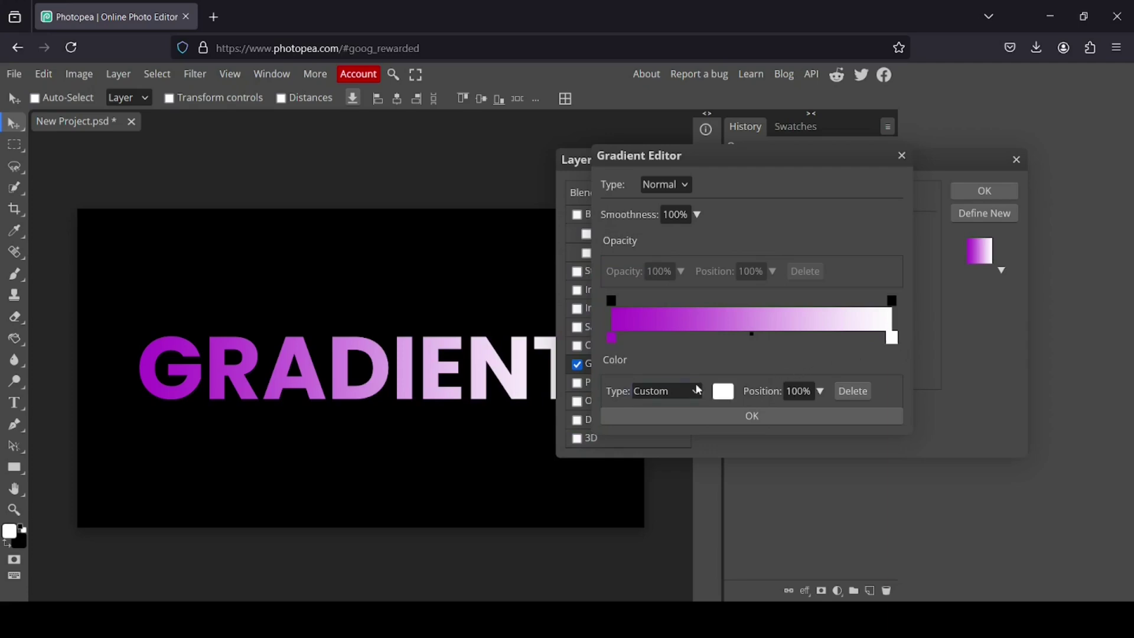
pyautogui.click(721, 392)
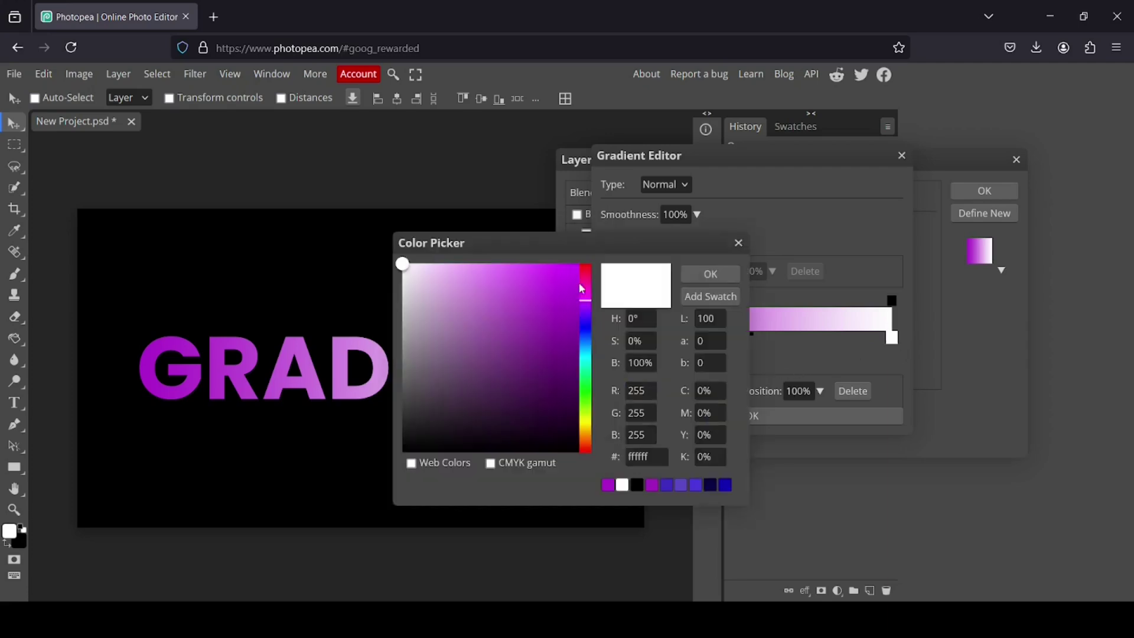
pyautogui.click(560, 283)
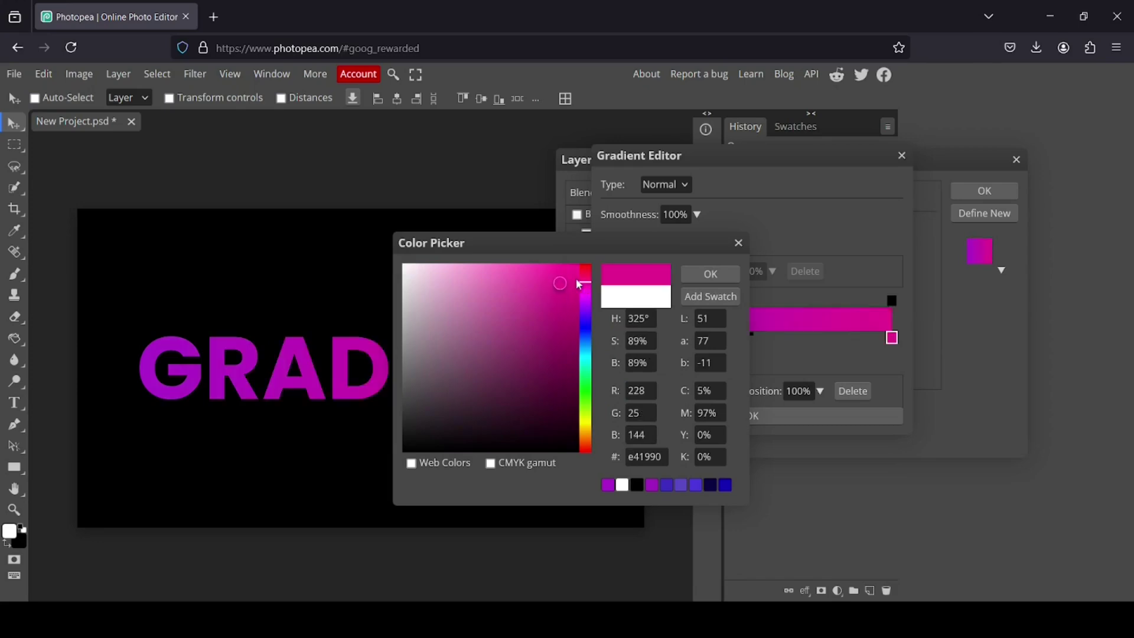
pyautogui.moveTo(578, 284); pyautogui.dragTo(580, 272)
pyautogui.moveTo(585, 440); pyautogui.dragTo(587, 444)
pyautogui.click(710, 273)
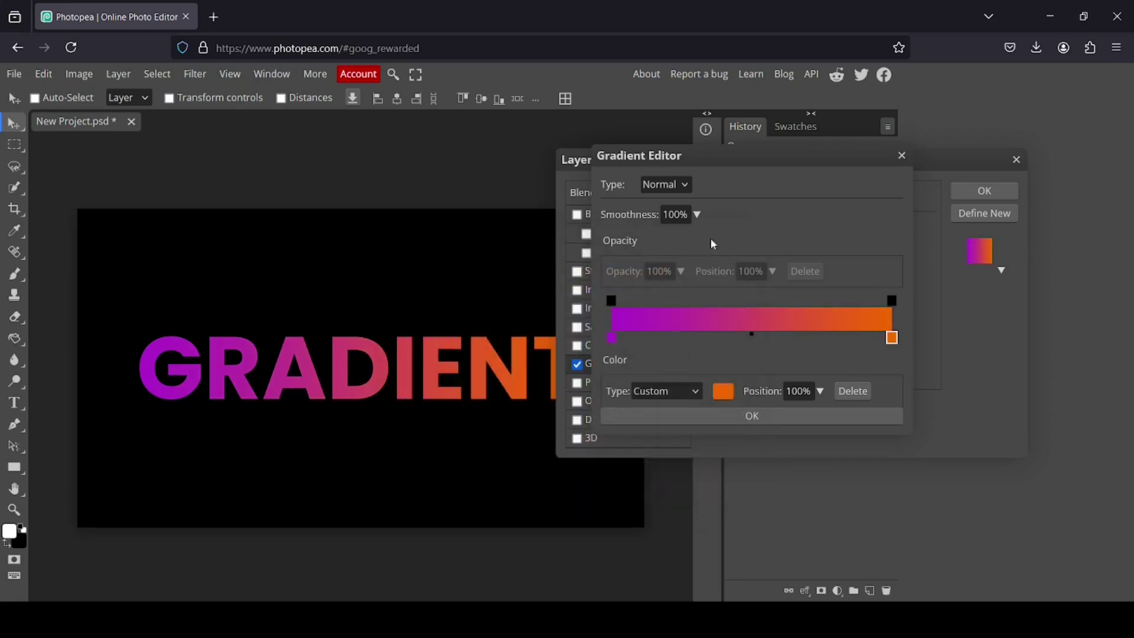
# Drag the blend midpoint back and forth, then set its position to 0%.
pyautogui.moveTo(721, 156); pyautogui.dragTo(746, 132)
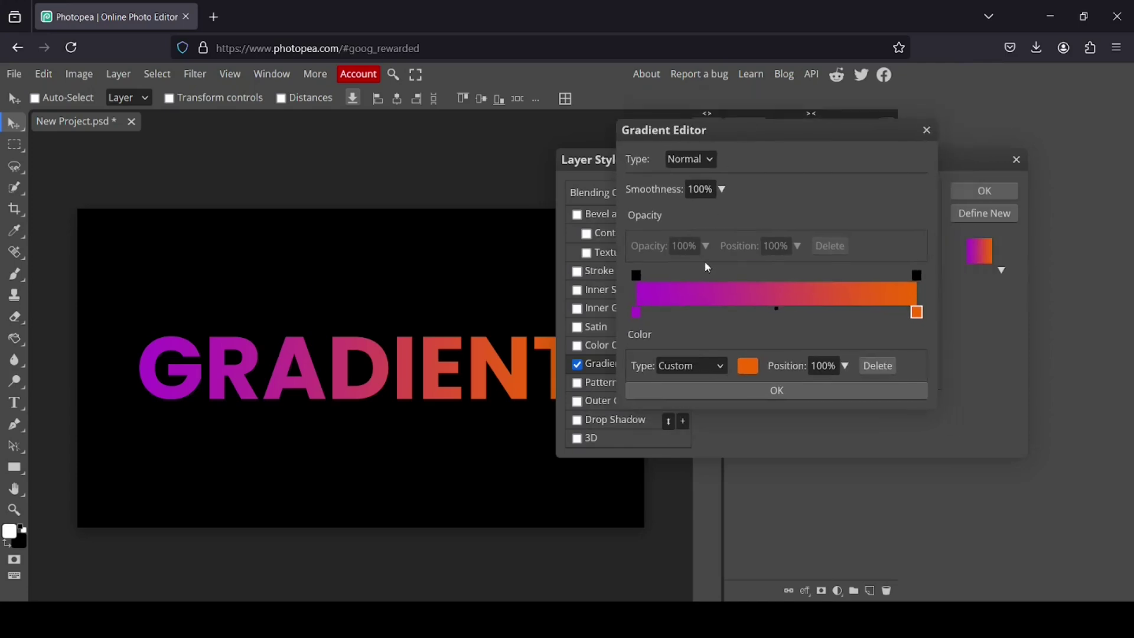
pyautogui.moveTo(776, 308); pyautogui.dragTo(832, 300)
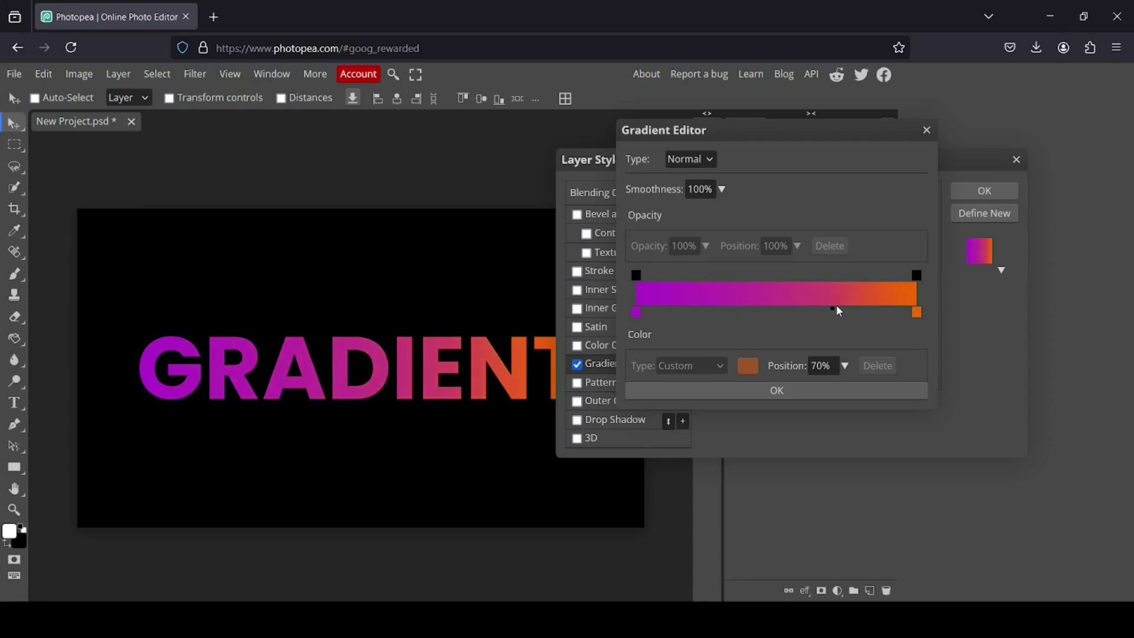
pyautogui.moveTo(831, 309); pyautogui.dragTo(794, 318)
pyautogui.click(819, 366)
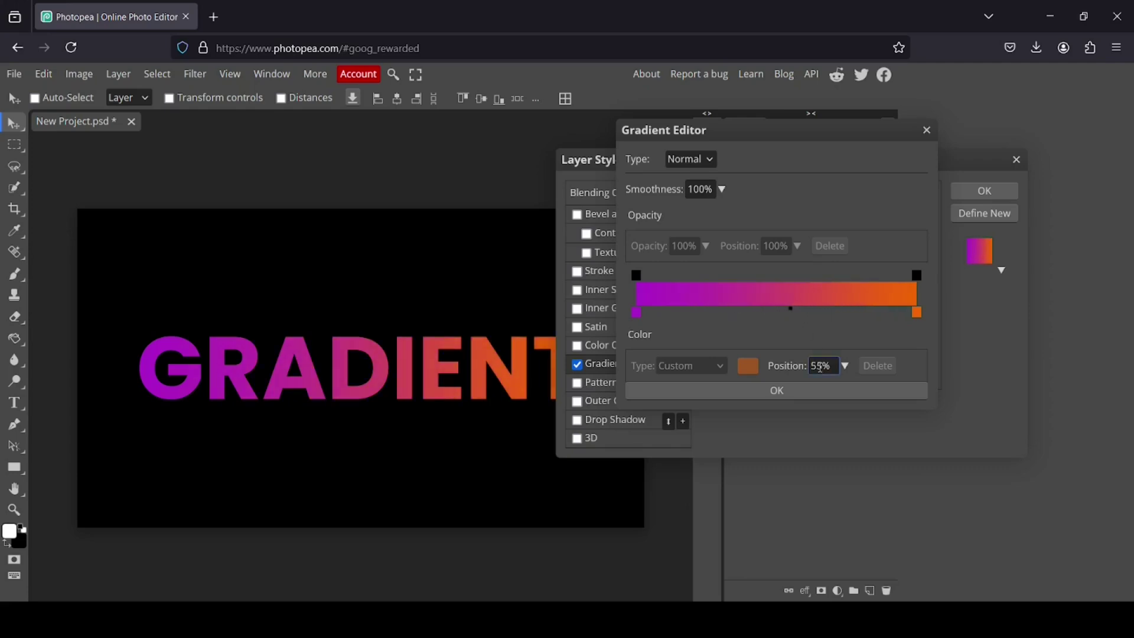
pyautogui.tripleClick(818, 366)
pyautogui.write('0')
pyautogui.press('Return')
# Change the blend midpoint position to 50%.
pyautogui.click(636, 335)
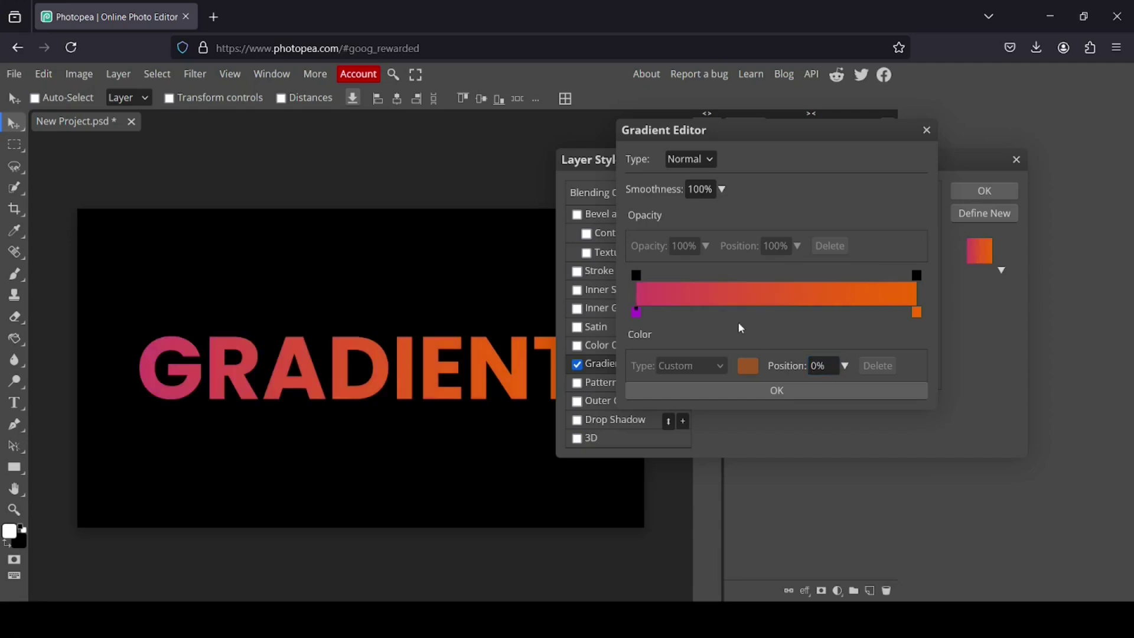
pyautogui.tripleClick(818, 367)
pyautogui.write('50')
pyautogui.press('Return')
pyautogui.click(916, 312)
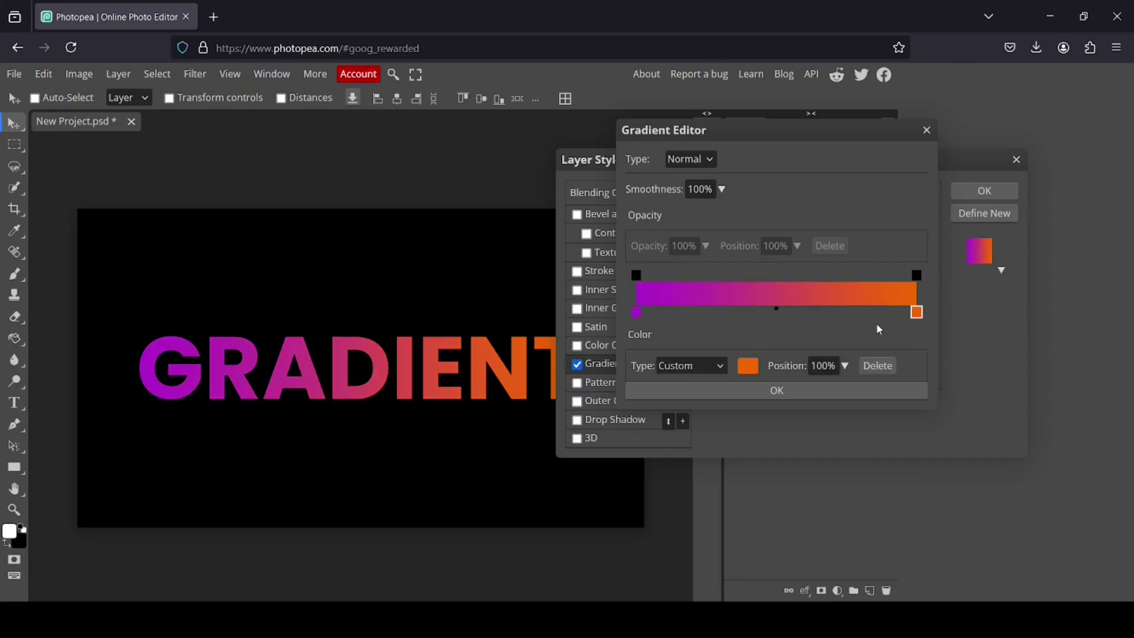
# Add a blue colour stop at 32% of the gradient.
pyautogui.doubleClick(728, 315)
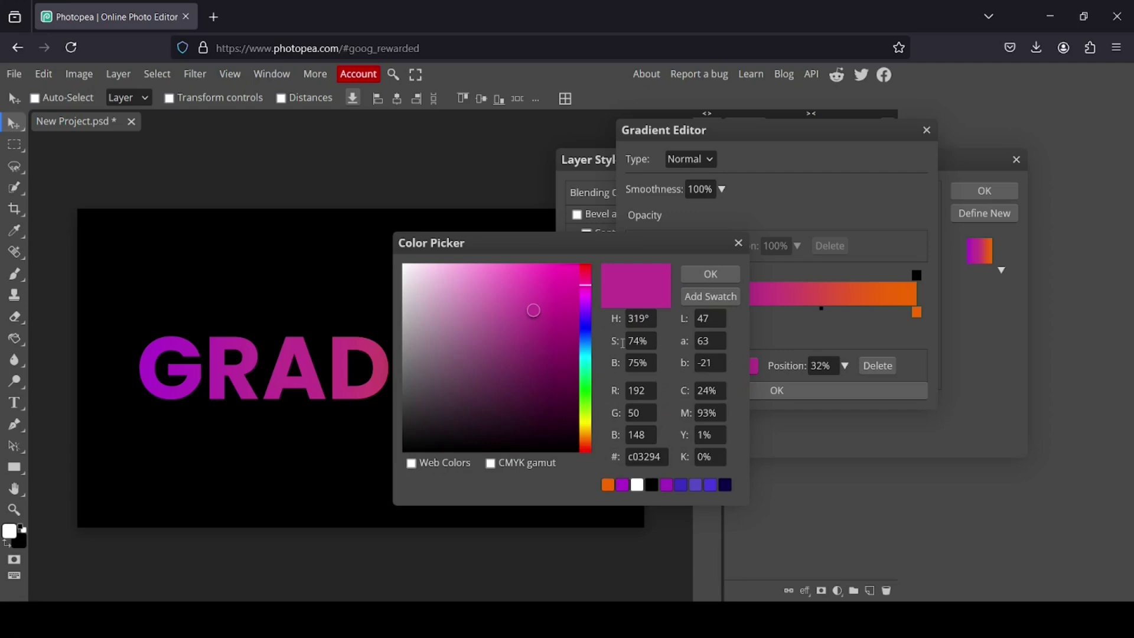
pyautogui.click(584, 440)
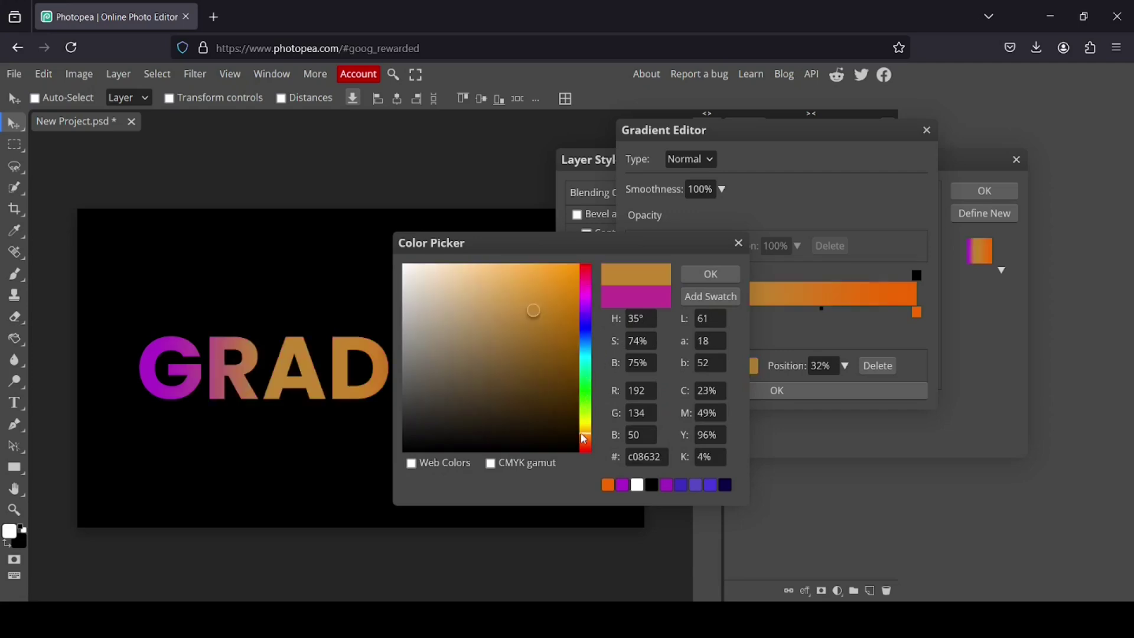
pyautogui.moveTo(583, 439); pyautogui.dragTo(587, 353)
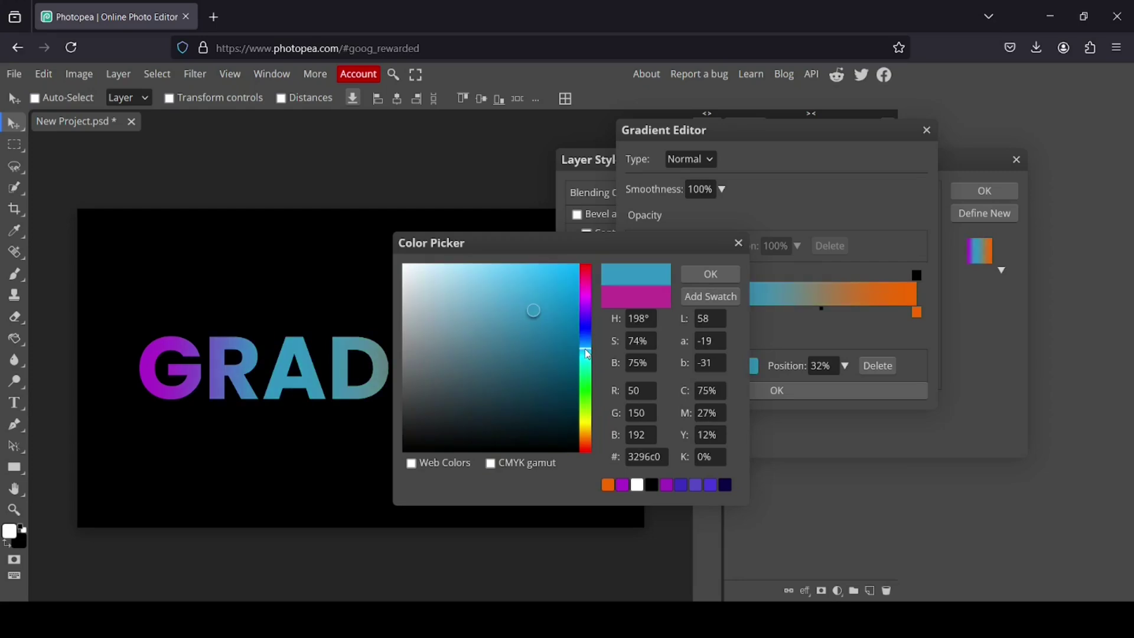
pyautogui.click(696, 271)
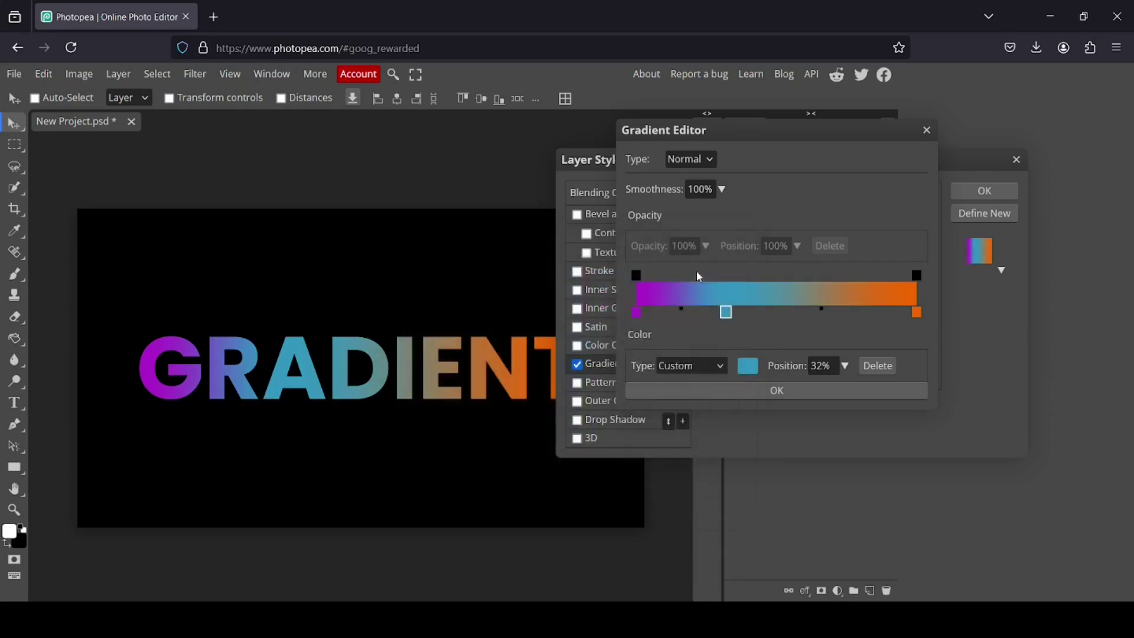
# Add a bright yellow-green colour stop at 53%.
pyautogui.click(787, 313)
pyautogui.doubleClick(785, 312)
pyautogui.click(587, 414)
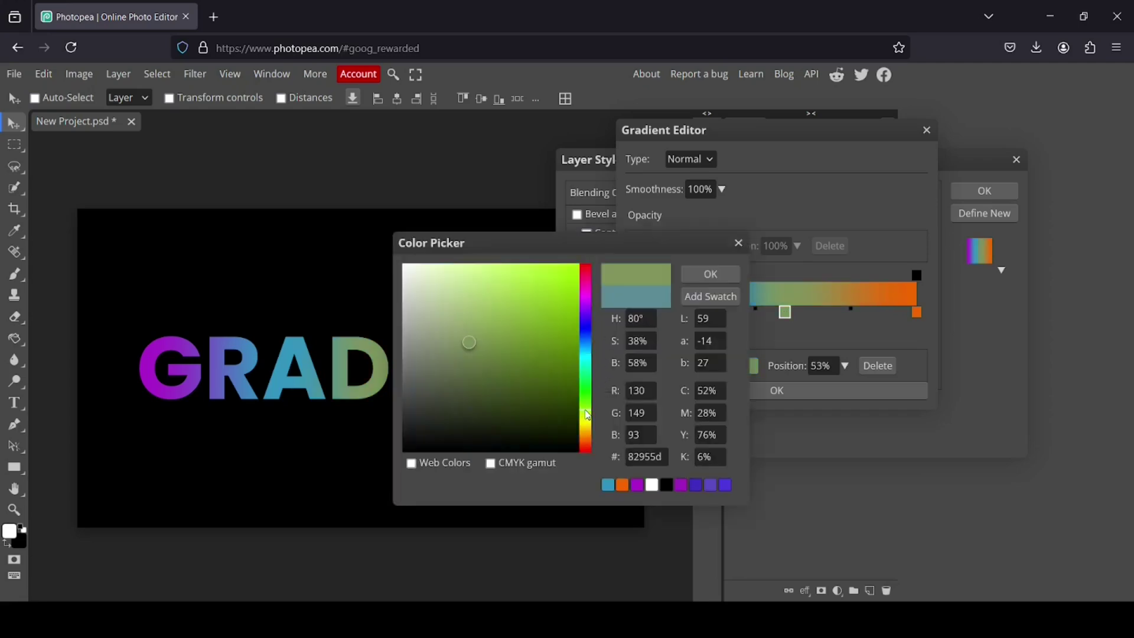
pyautogui.moveTo(571, 375); pyautogui.dragTo(562, 307)
pyautogui.click(714, 276)
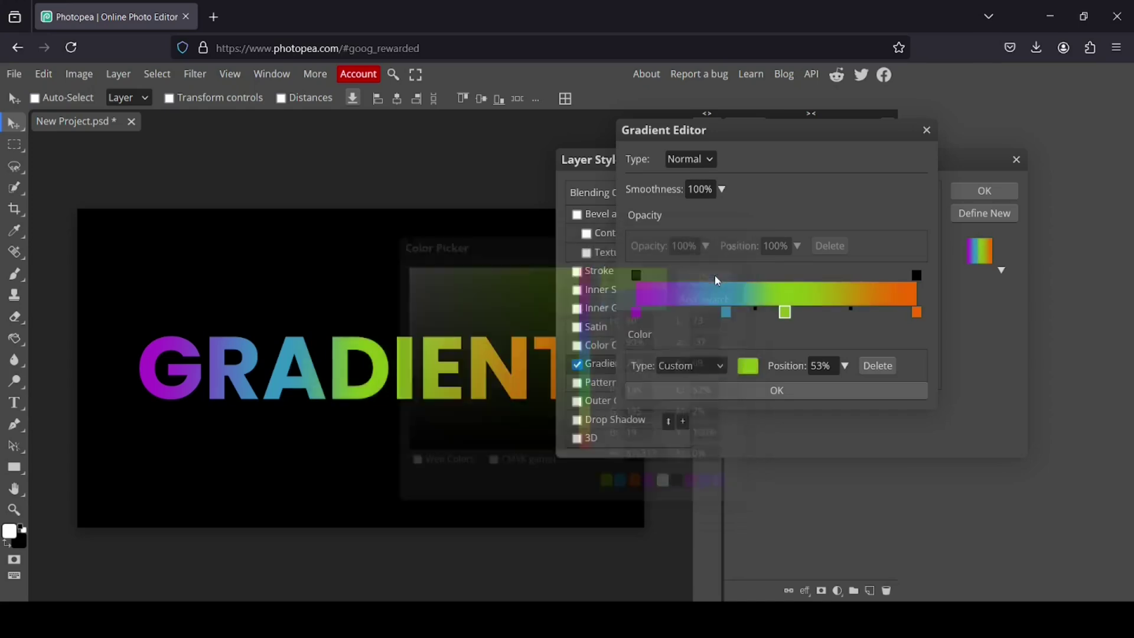
# Make the 32% blue stop more vivid.
pyautogui.click(726, 313)
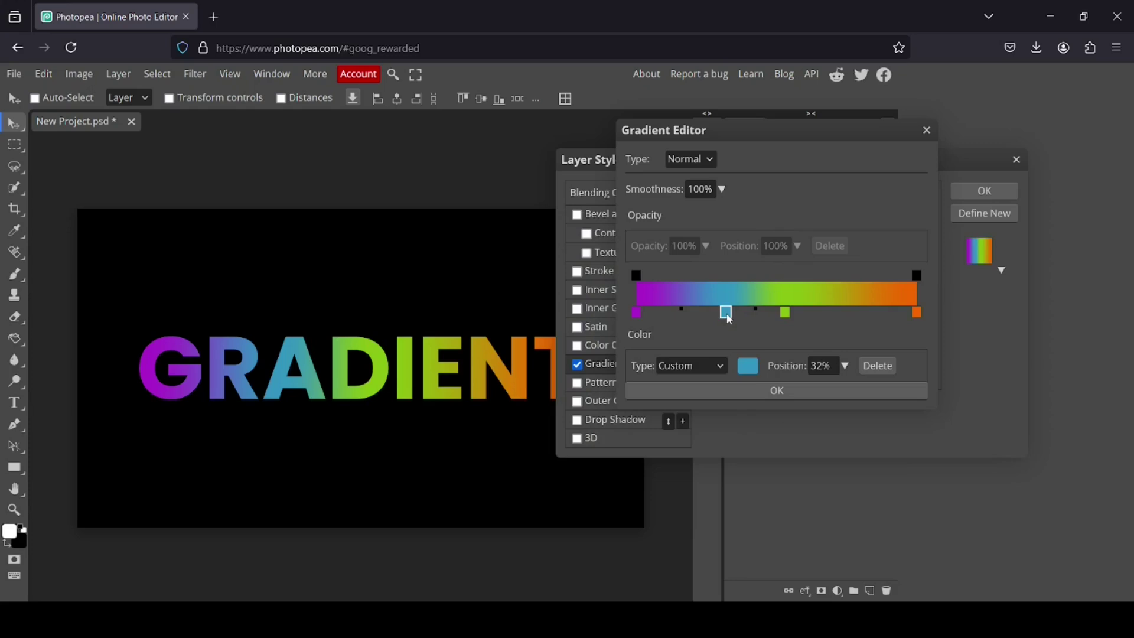
pyautogui.doubleClick(727, 313)
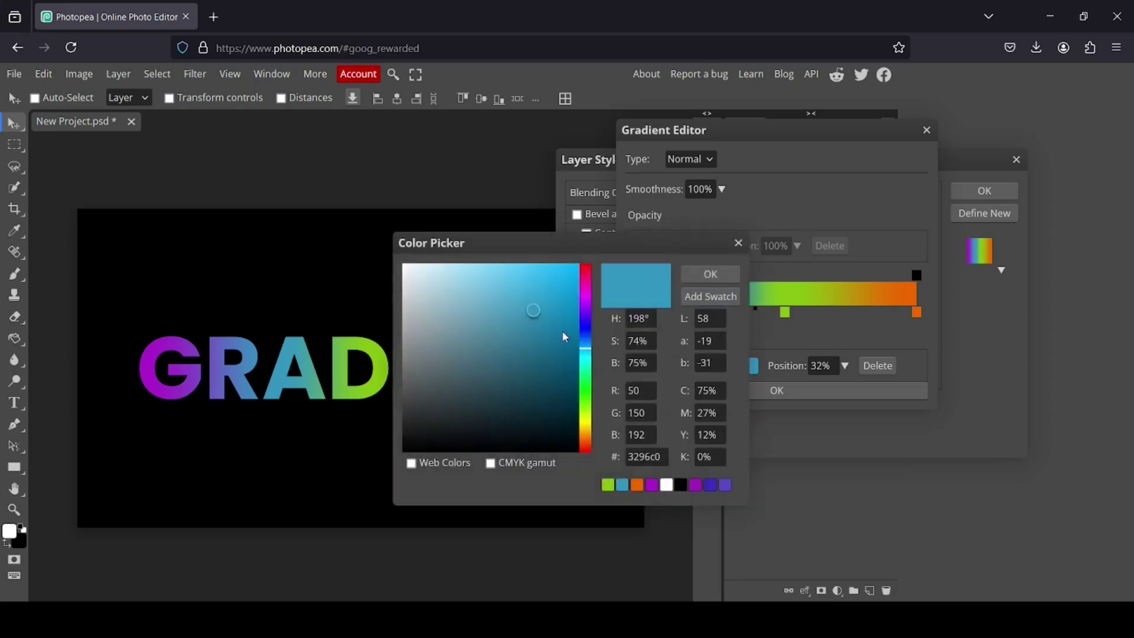
pyautogui.click(562, 294)
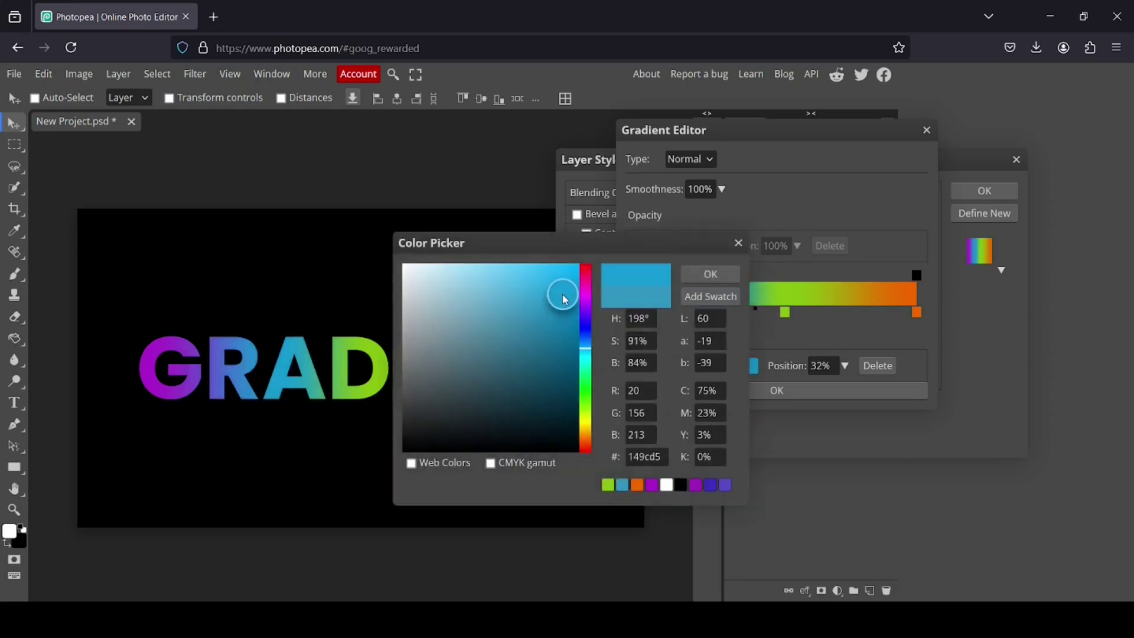
pyautogui.click(710, 274)
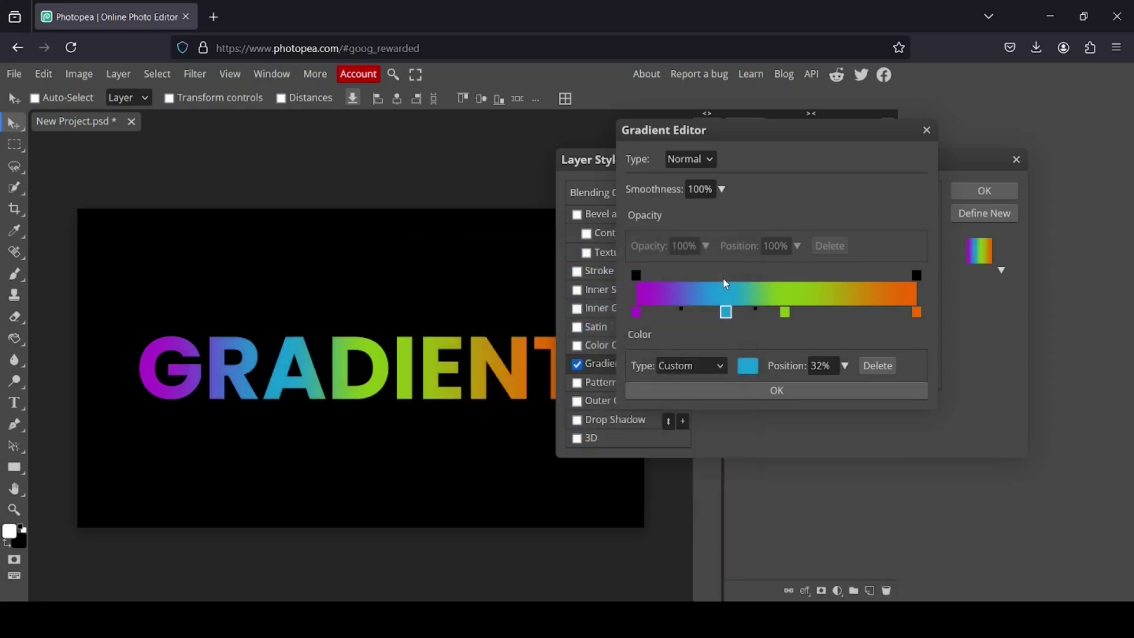
pyautogui.click(854, 311)
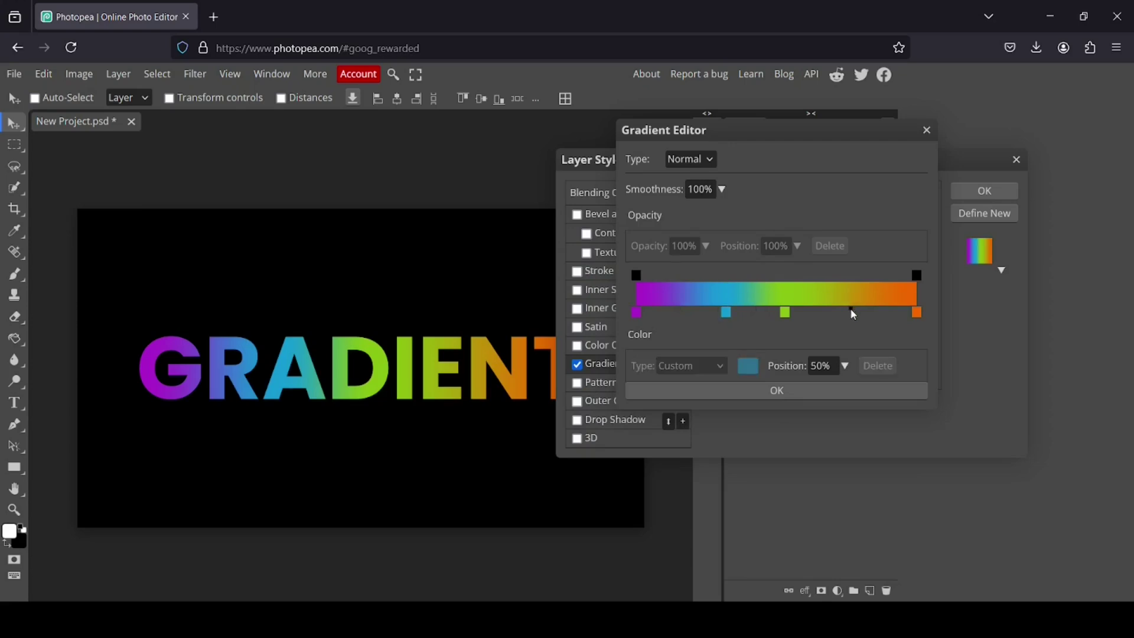
# Add a colour stop at 74%, turning it from red to magenta.
pyautogui.doubleClick(845, 312)
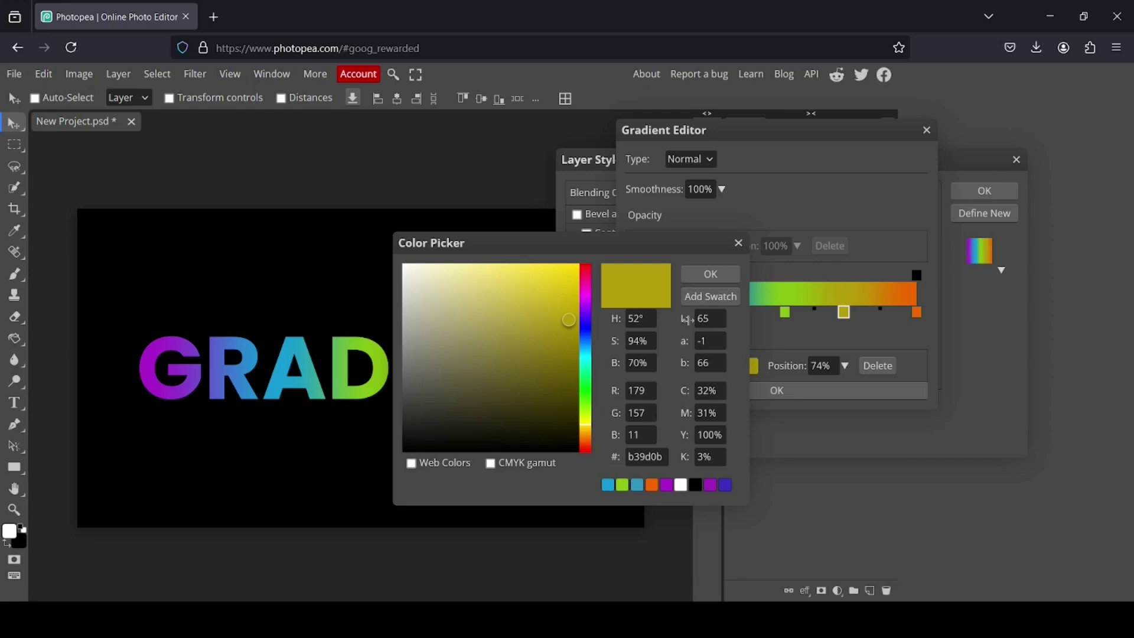
pyautogui.click(587, 450)
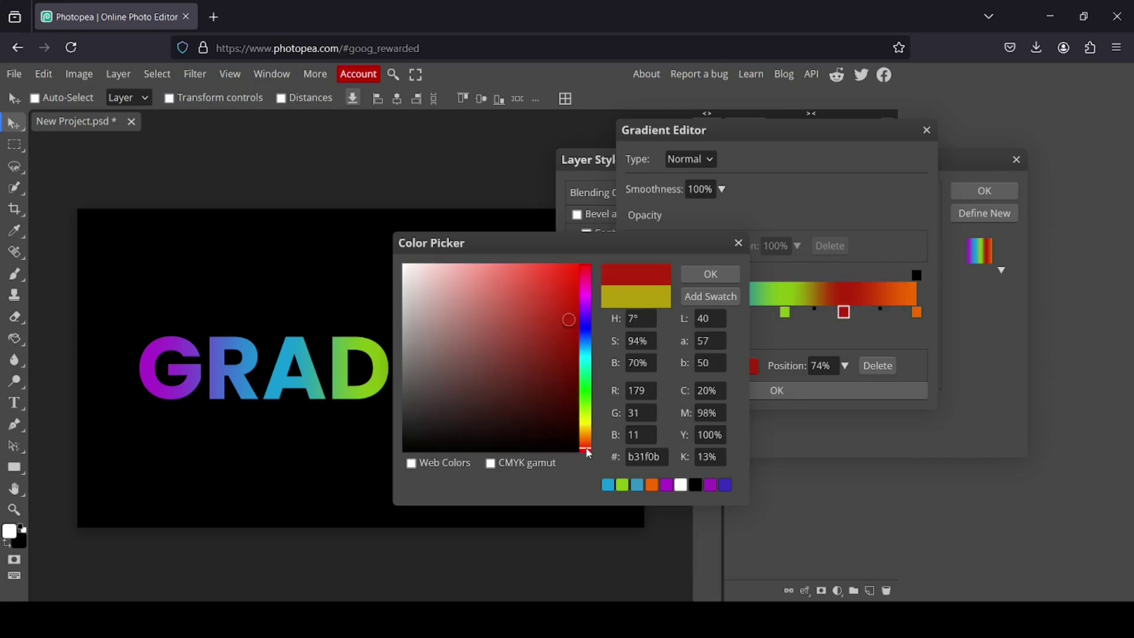
pyautogui.click(588, 455)
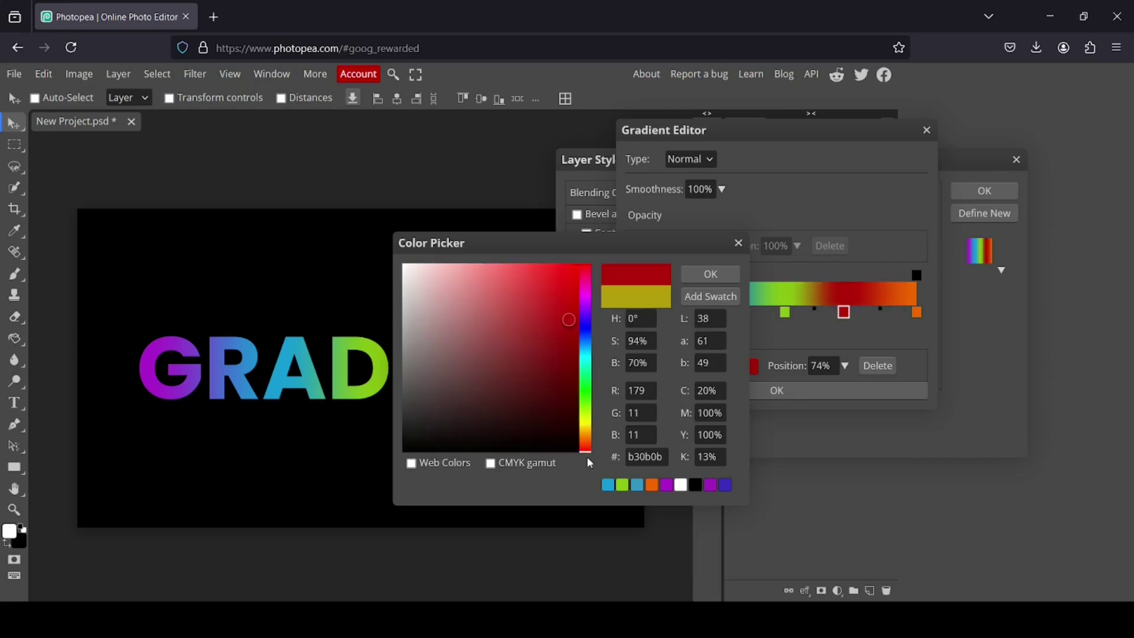
pyautogui.click(732, 281)
pyautogui.click(754, 367)
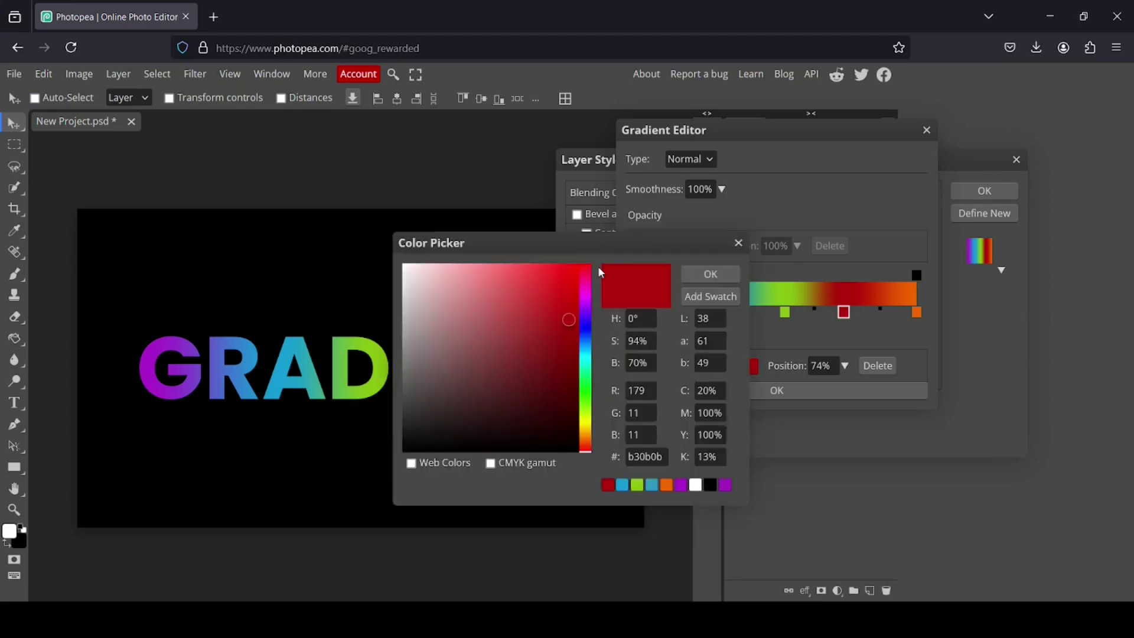
pyautogui.moveTo(597, 243); pyautogui.dragTo(860, 156)
pyautogui.moveTo(847, 360); pyautogui.dragTo(848, 198)
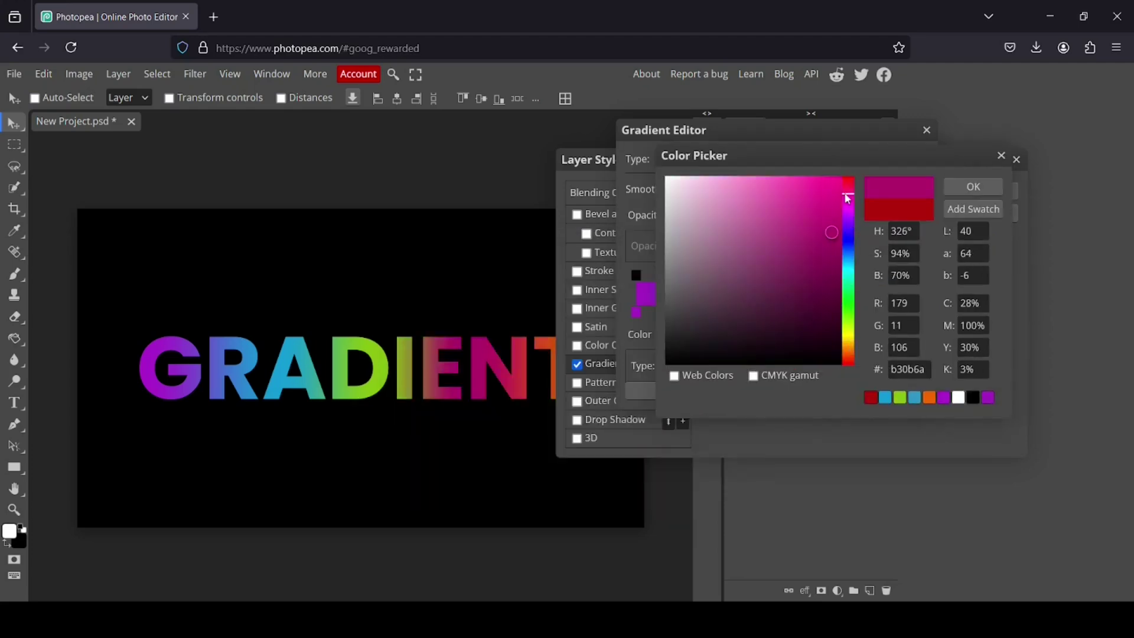
# Confirm the magenta stop and nudge the blend midpoints, shifting purple-blue to 76%.
pyautogui.click(972, 188)
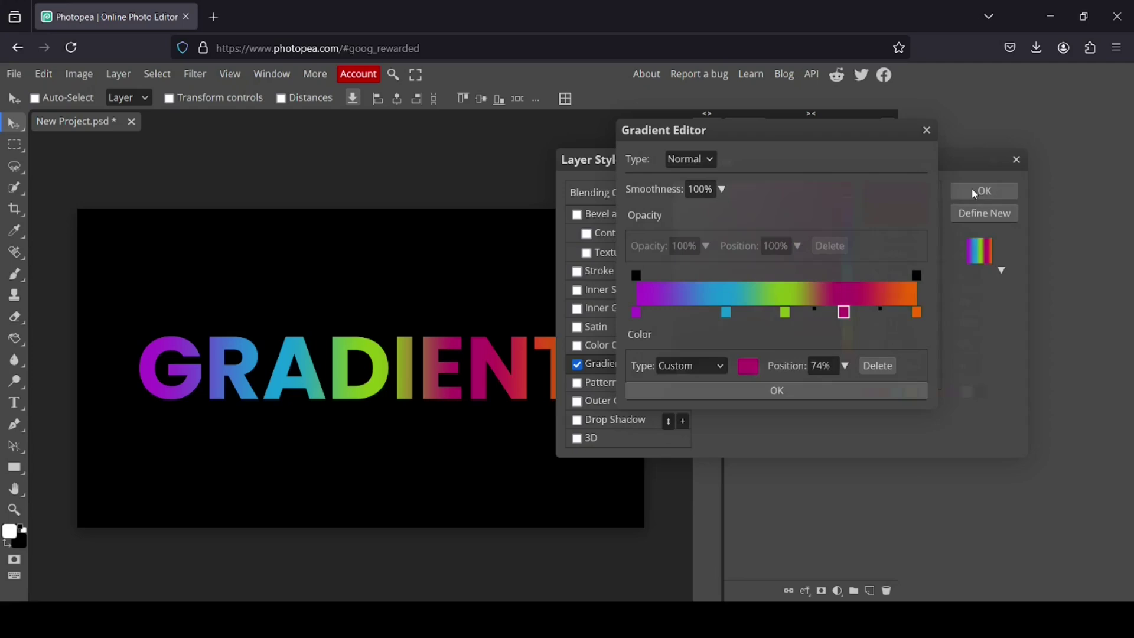
pyautogui.moveTo(815, 308)
pyautogui.mouseDown()
pyautogui.moveTo(805, 316)
pyautogui.moveTo(817, 313)
pyautogui.mouseUp()
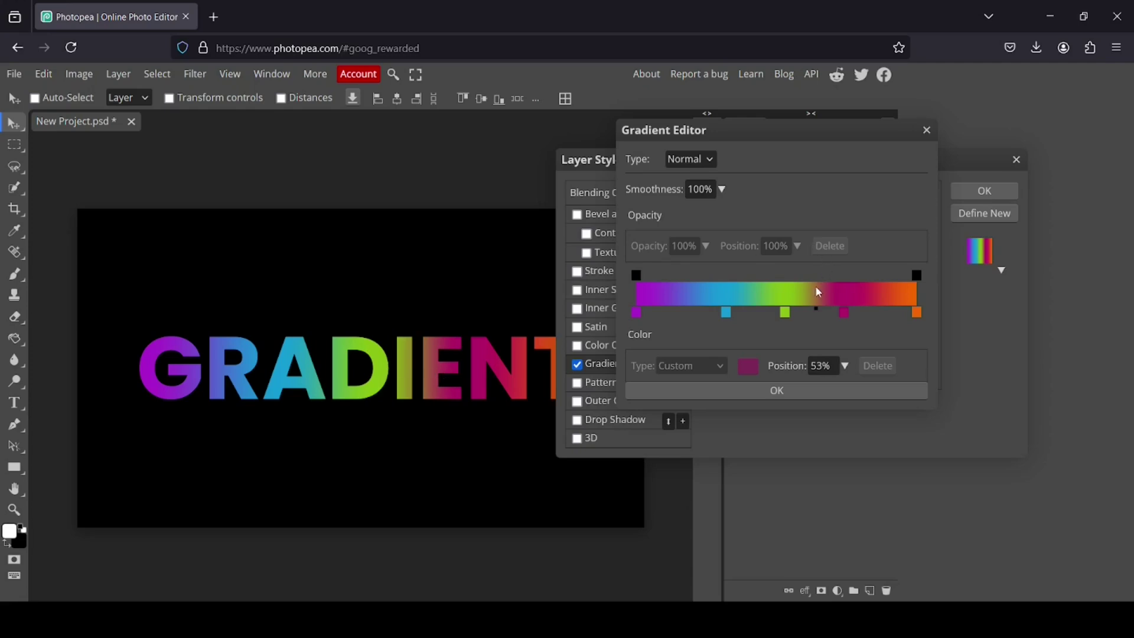
pyautogui.click(785, 313)
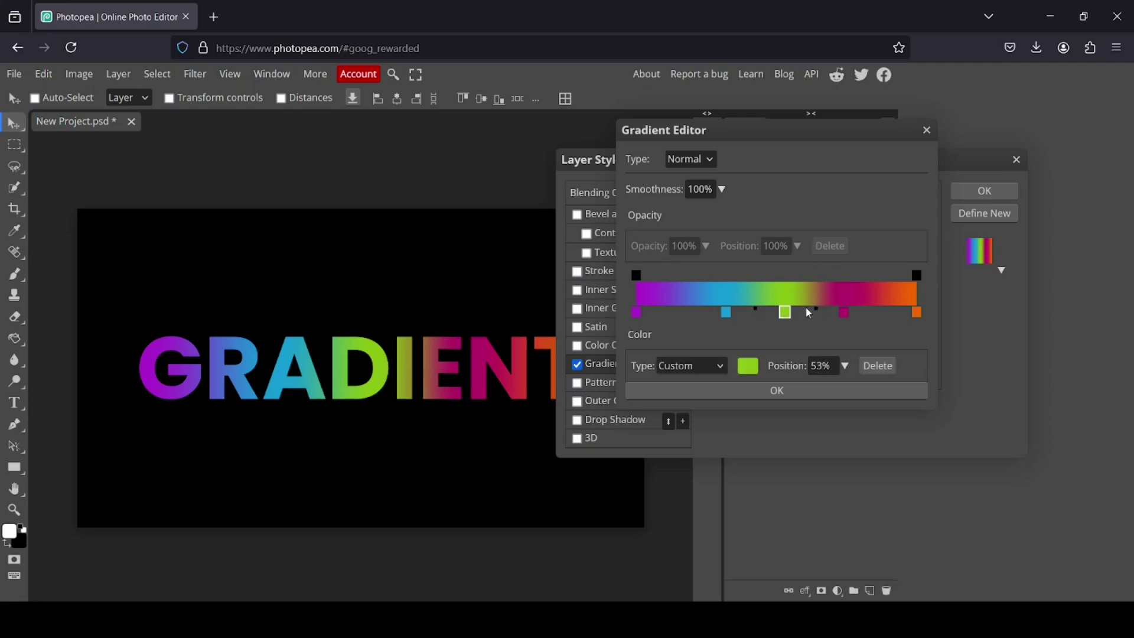
pyautogui.click(760, 311)
pyautogui.moveTo(762, 315); pyautogui.dragTo(759, 314)
pyautogui.click(729, 313)
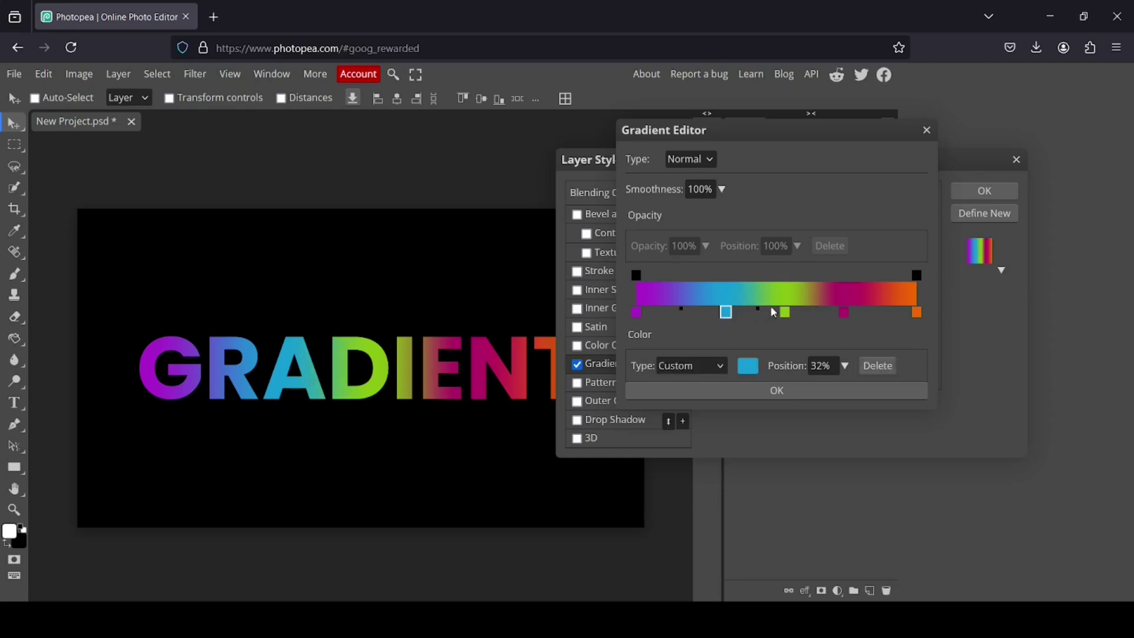
pyautogui.moveTo(684, 312)
pyautogui.mouseDown()
pyautogui.moveTo(666, 312)
pyautogui.moveTo(706, 311)
pyautogui.mouseUp()
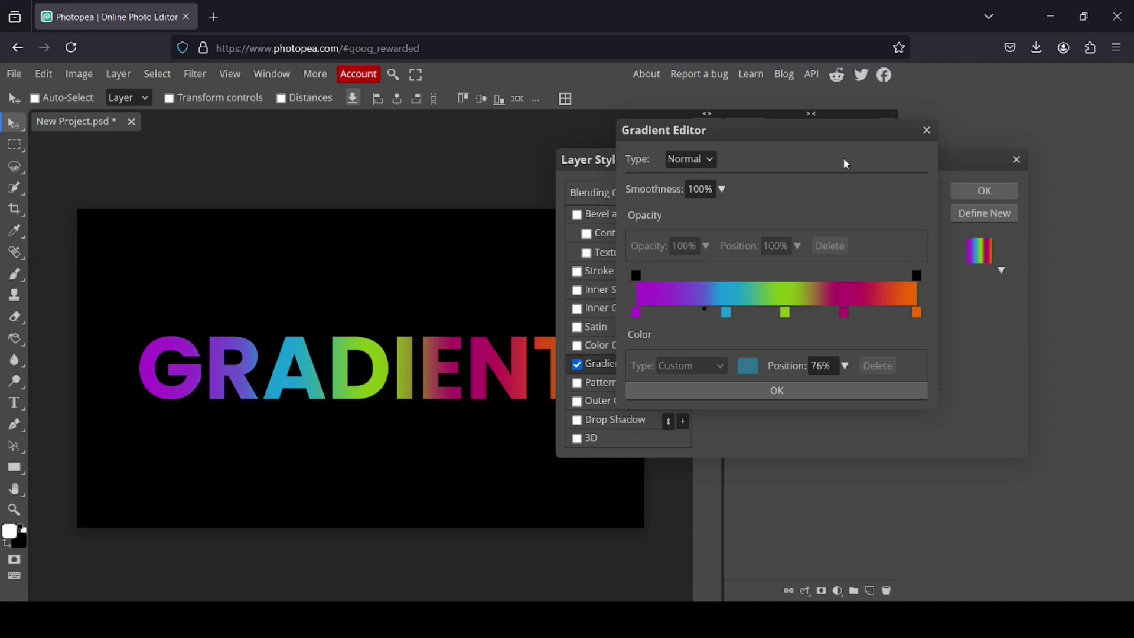
# Confirm the multicolour gradient and apply the Gradient Overlay to the GRADIENT text.
pyautogui.click(826, 389)
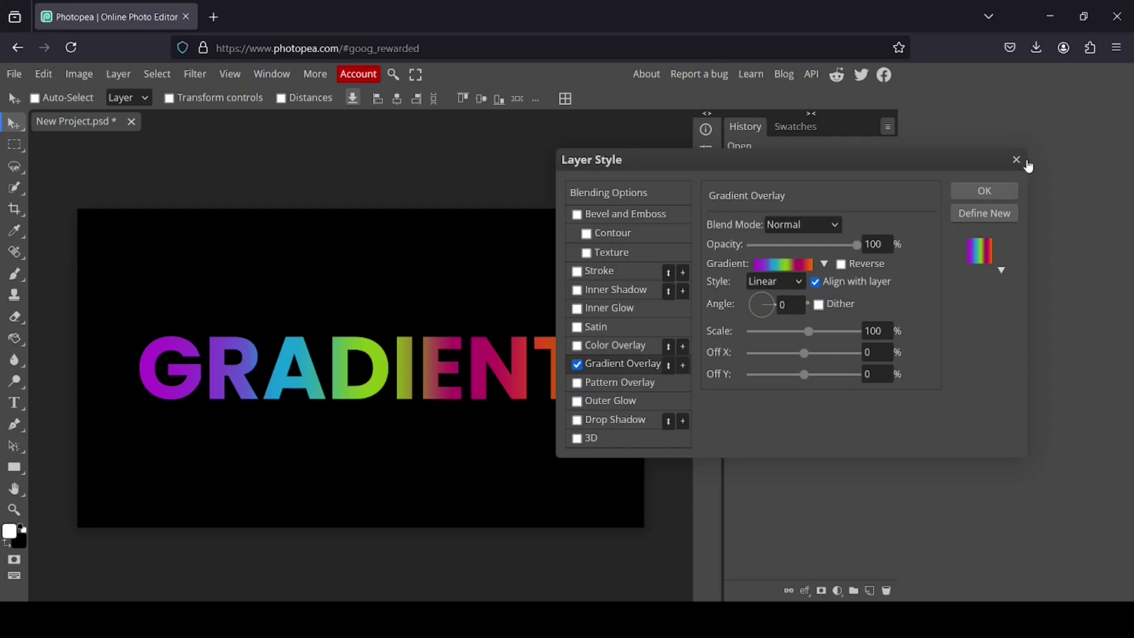
pyautogui.click(997, 191)
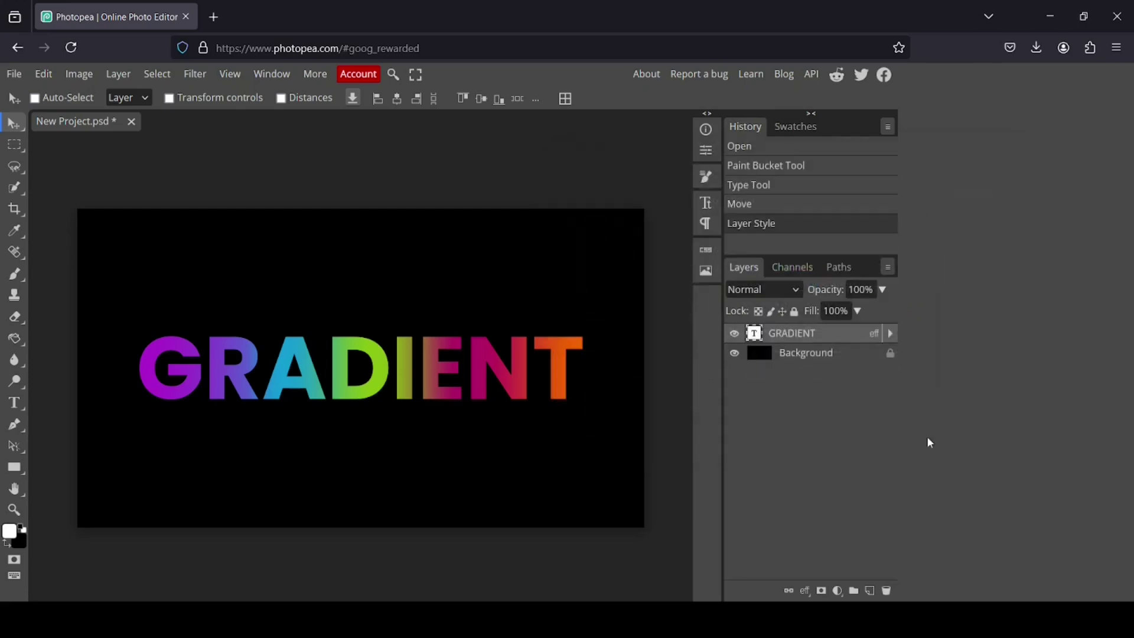